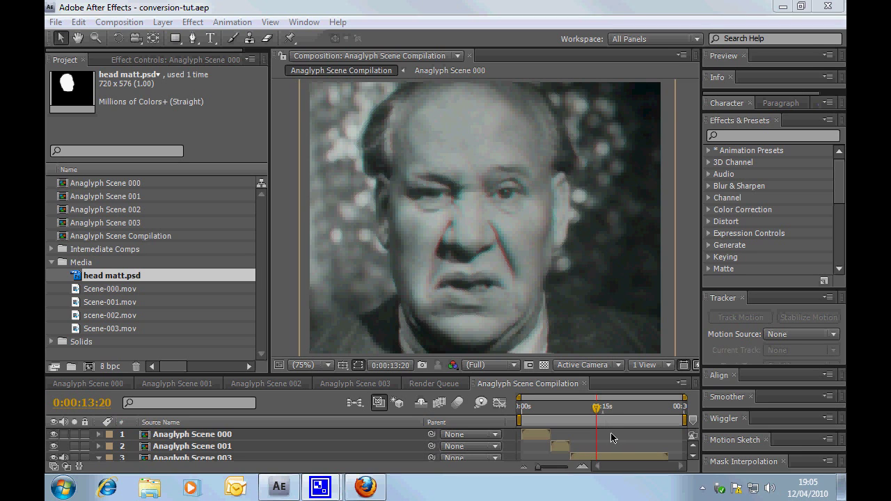
# Step: Scrub later in the compilation, then raise the divider so the Timeline shows all four scene layers
pyautogui.moveTo(600, 412)
pyautogui.mouseDown()
pyautogui.moveTo(581, 412)
pyautogui.moveTo(603, 412)
pyautogui.mouseUp()
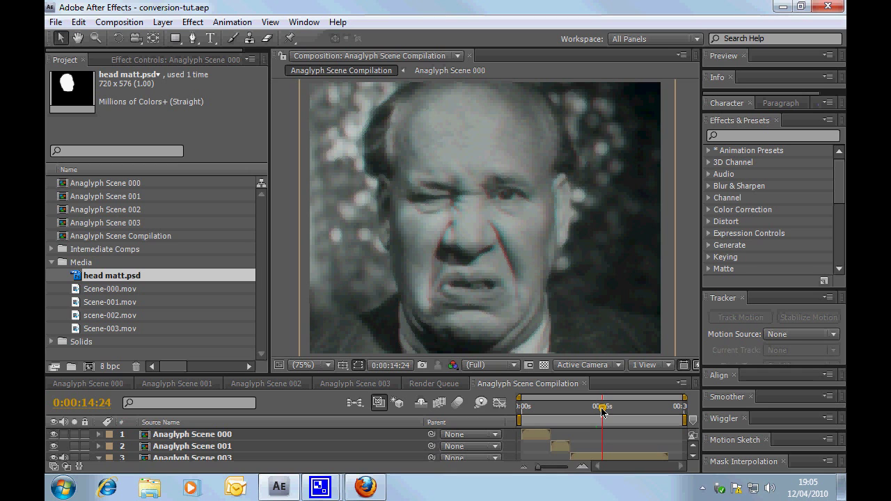
pyautogui.moveTo(603, 412); pyautogui.dragTo(577, 409)
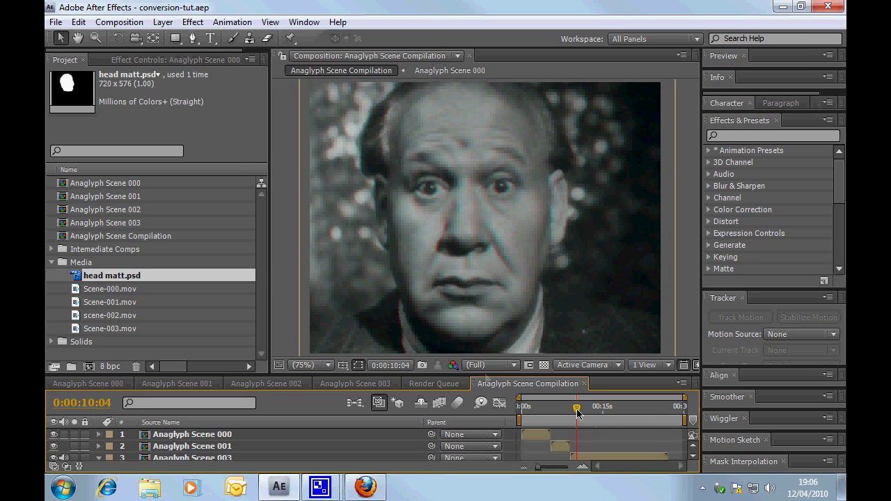
pyautogui.click(326, 365)
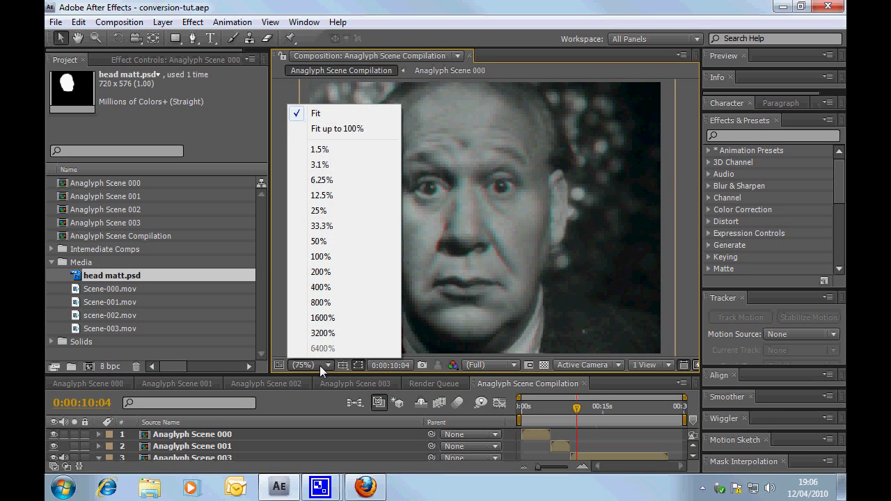
pyautogui.click(324, 114)
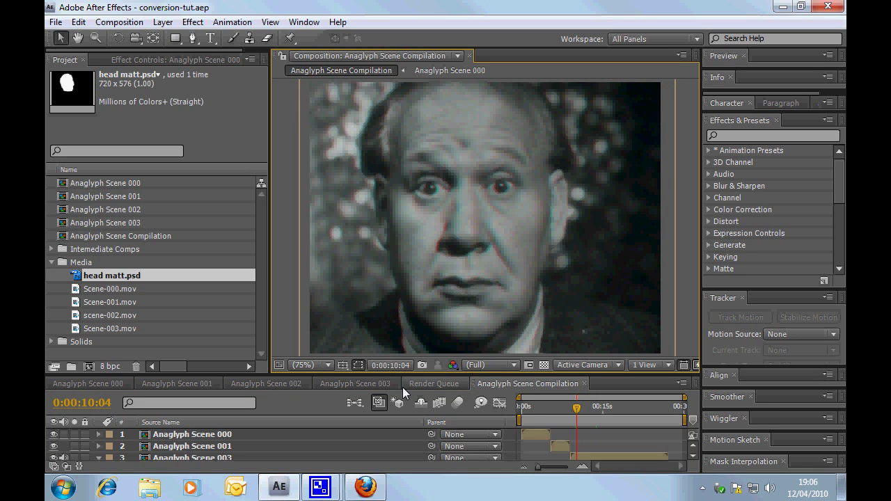
pyautogui.moveTo(416, 376); pyautogui.dragTo(422, 304)
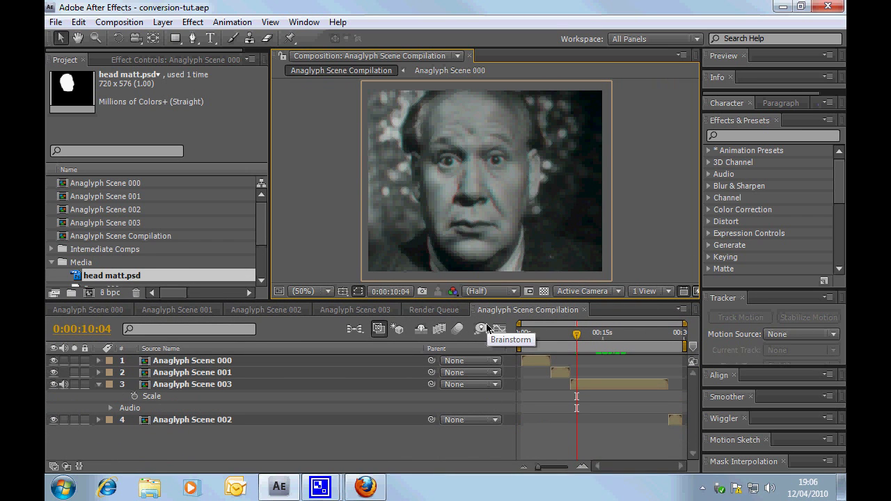
pyautogui.click(366, 487)
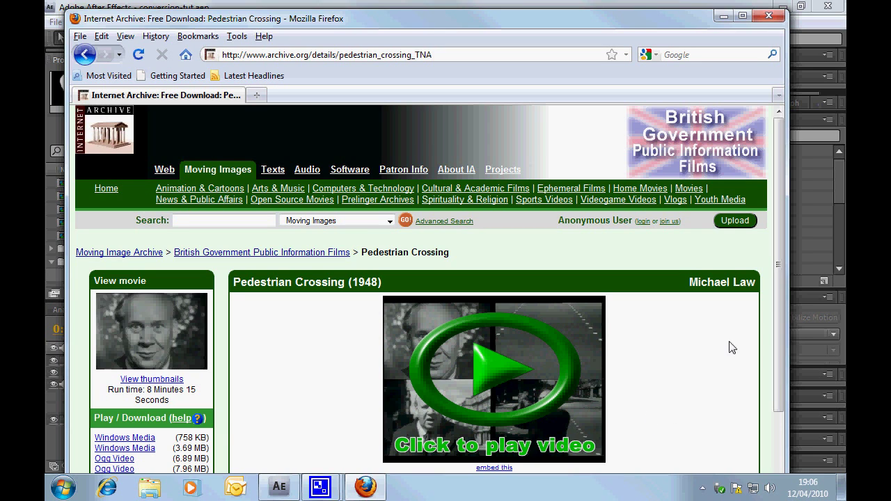
pyautogui.moveTo(781, 259); pyautogui.dragTo(782, 230)
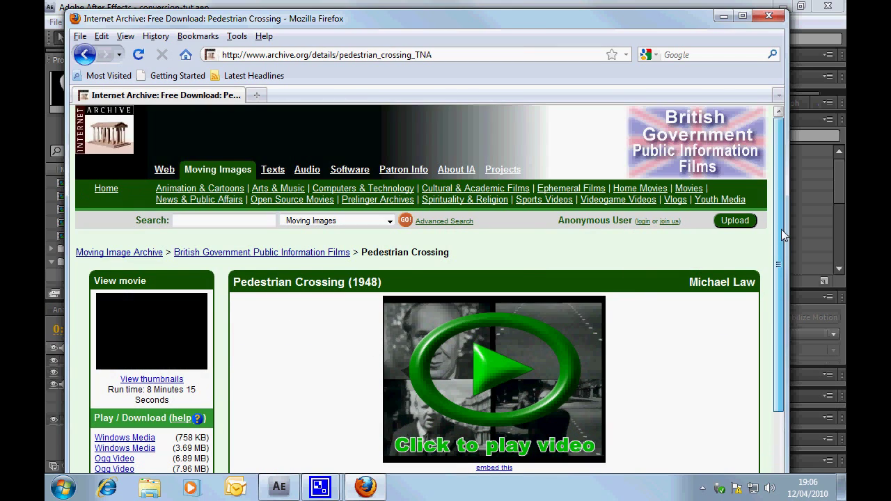
pyautogui.click(723, 16)
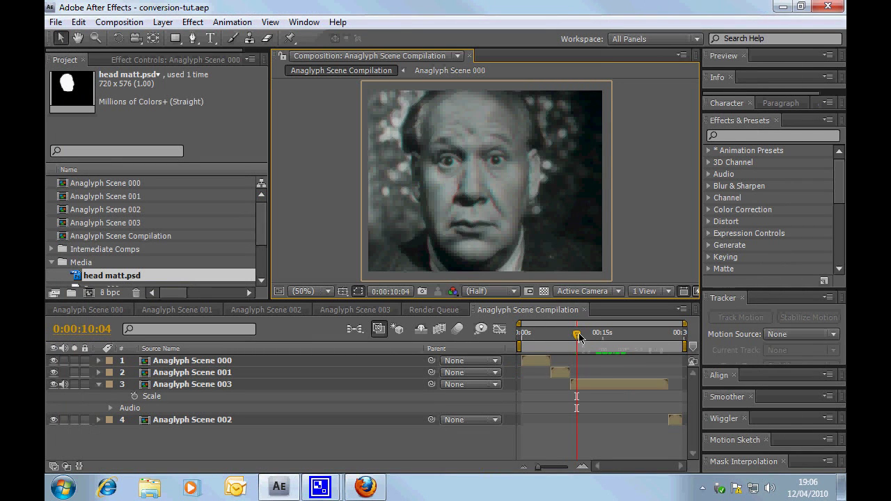
# Step: Scrub through the whole compilation to its final frames and back to the title at 0:00:02:05
pyautogui.moveTo(578, 337); pyautogui.dragTo(535, 341)
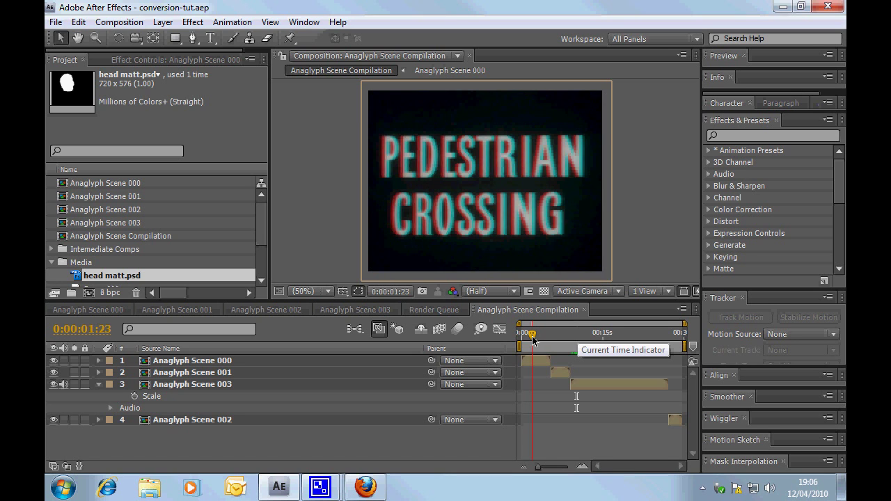
pyautogui.moveTo(534, 340); pyautogui.dragTo(540, 341)
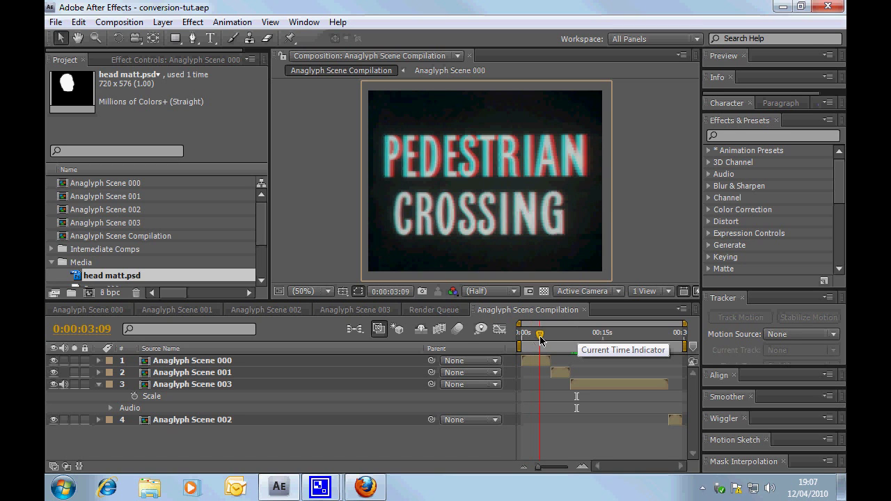
pyautogui.moveTo(540, 341); pyautogui.dragTo(541, 339)
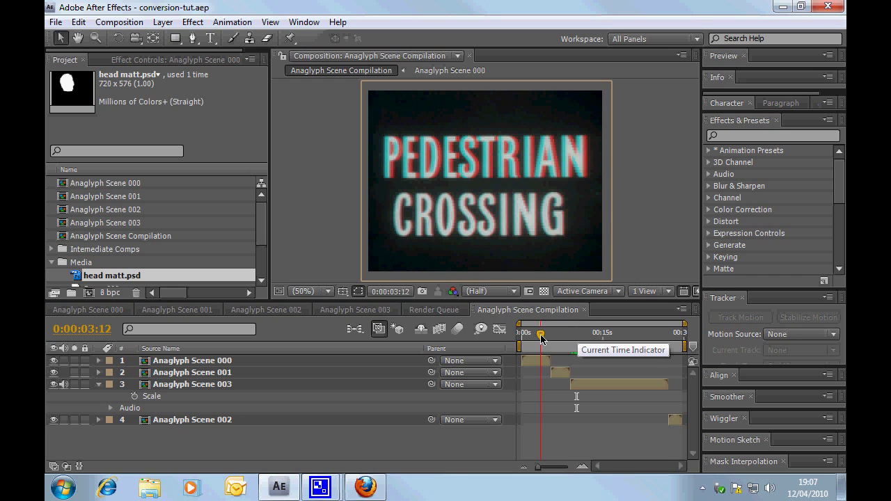
pyautogui.moveTo(541, 339); pyautogui.dragTo(676, 342)
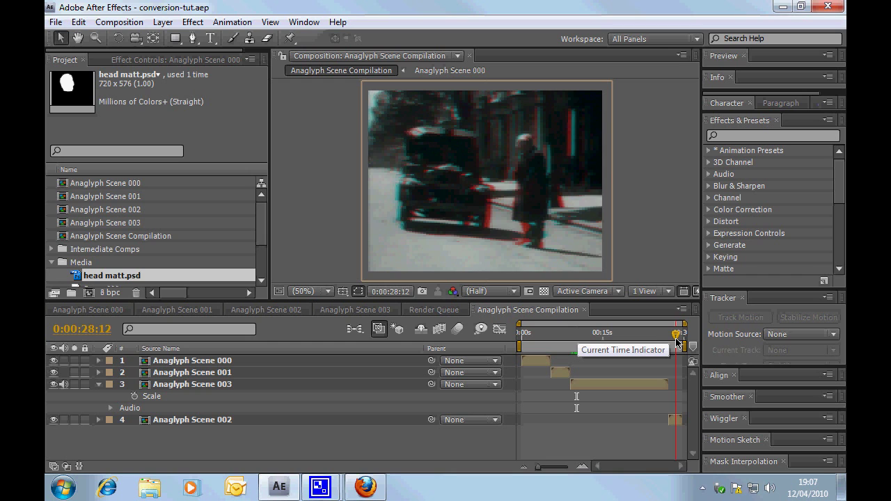
pyautogui.moveTo(675, 341); pyautogui.dragTo(659, 342)
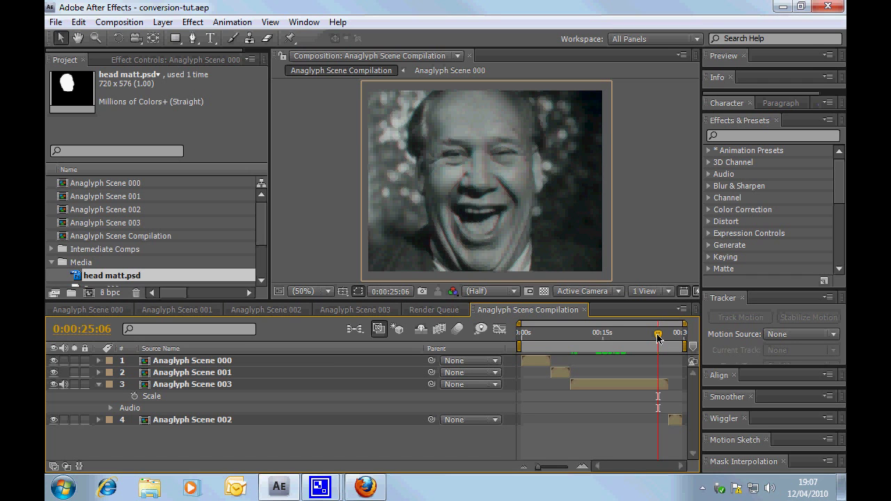
pyautogui.moveTo(658, 337); pyautogui.dragTo(537, 337)
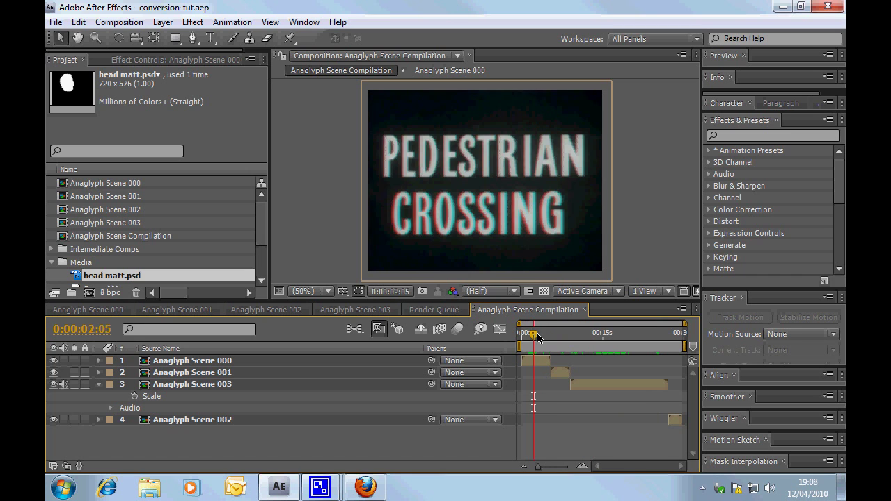
# Step: Start a new empty project from File > New > New Project
pyautogui.click(53, 22)
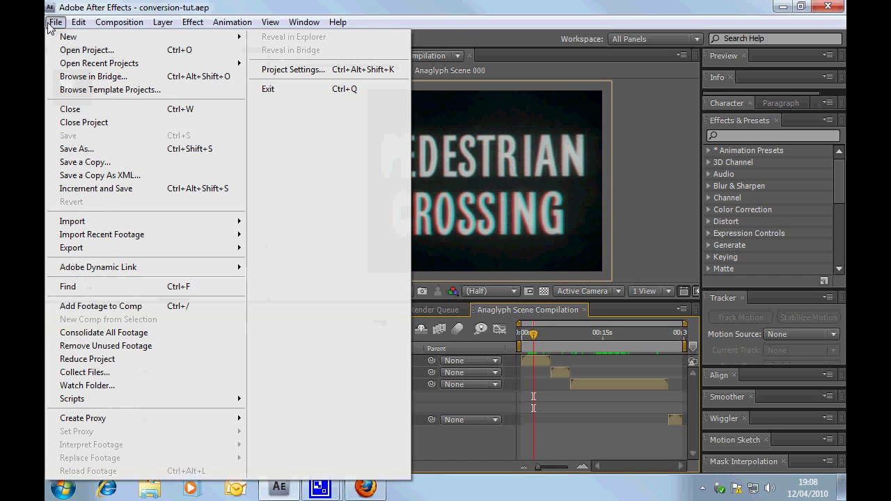
pyautogui.moveTo(68, 37)
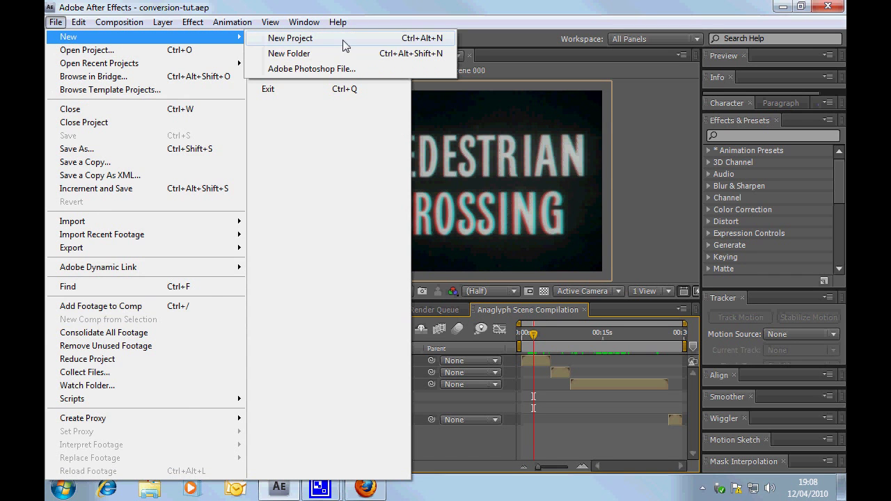
pyautogui.click(345, 39)
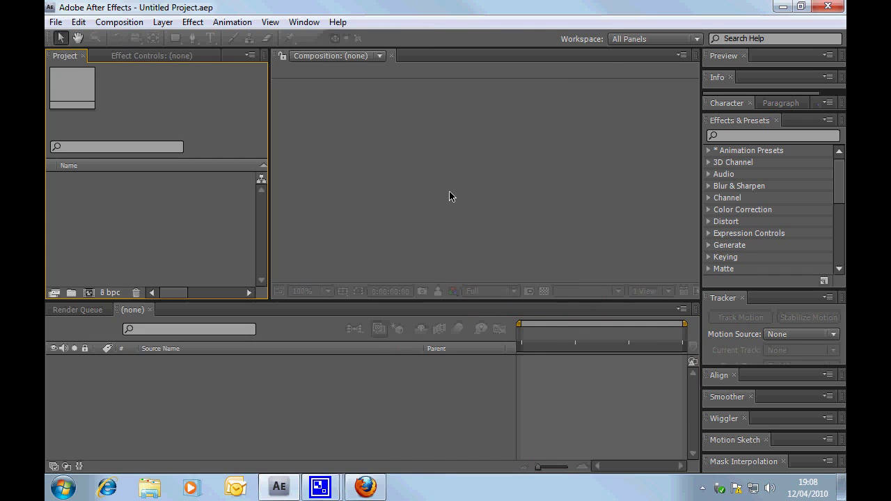
# Step: Import the Scene-000.mov clip into the Project panel
pyautogui.doubleClick(107, 211)
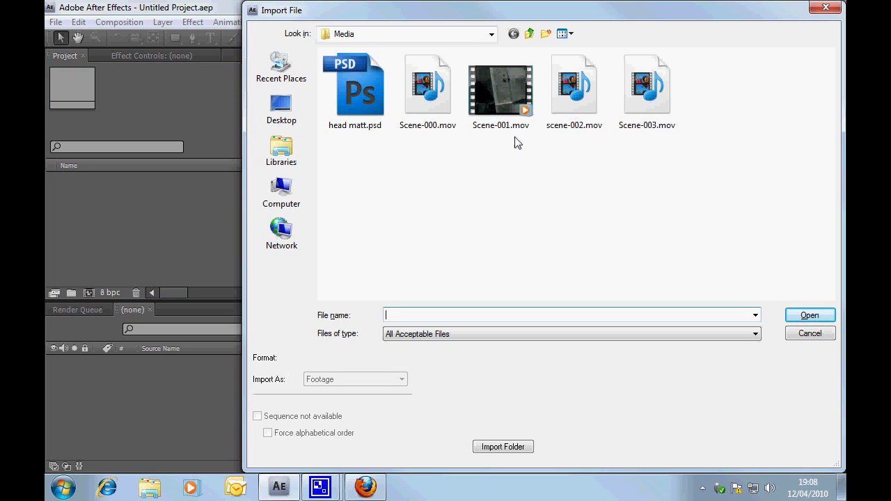
pyautogui.click(433, 96)
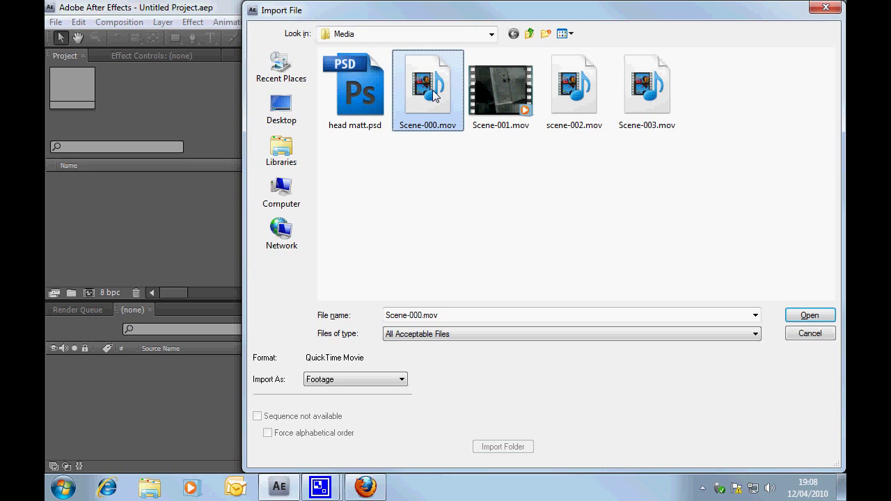
pyautogui.click(825, 319)
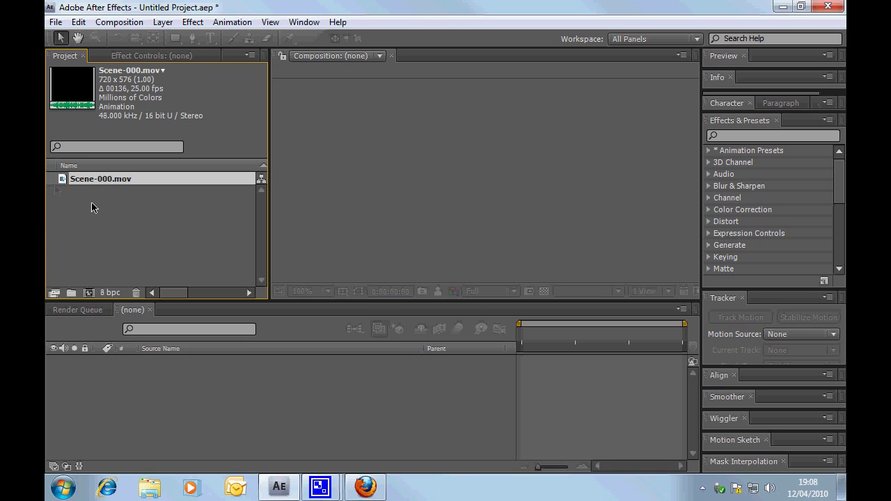
# Step: Preview Scene-000.mov in the footage viewer to find where the title appears
pyautogui.doubleClick(62, 180)
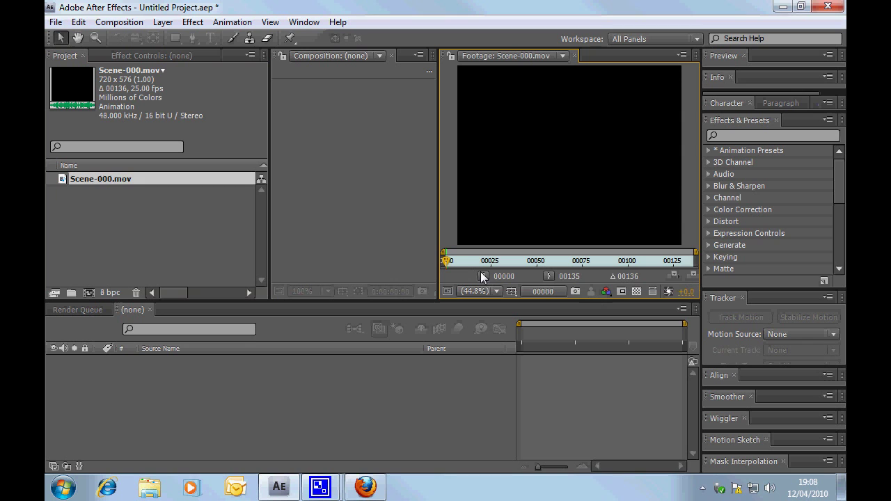
pyautogui.moveTo(447, 265)
pyautogui.mouseDown()
pyautogui.moveTo(640, 266)
pyautogui.moveTo(552, 266)
pyautogui.mouseUp()
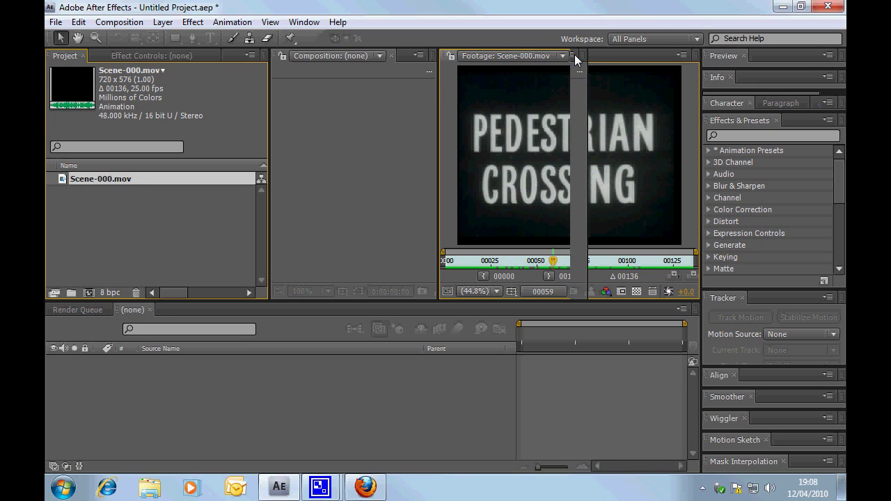
pyautogui.click(574, 56)
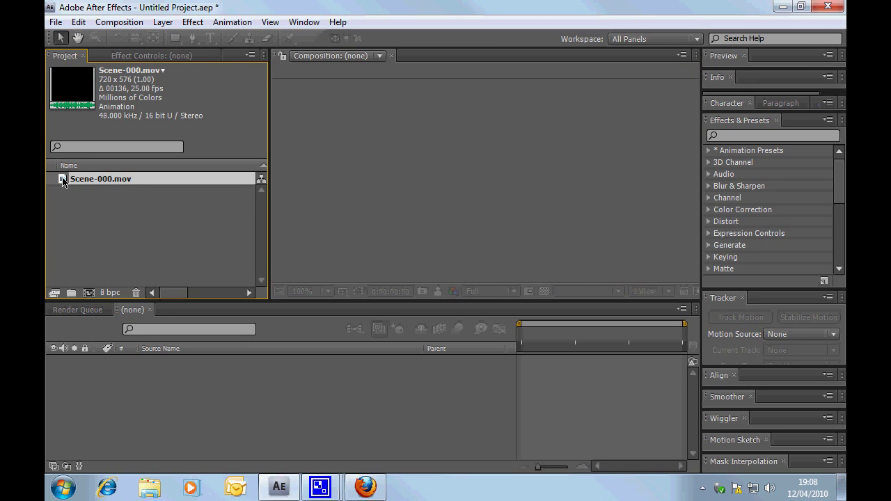
# Step: Build a Scene-000 composition with two copies of the clip, mute layer 1's audio, and select both layers
pyautogui.moveTo(74, 201); pyautogui.dragTo(88, 296)
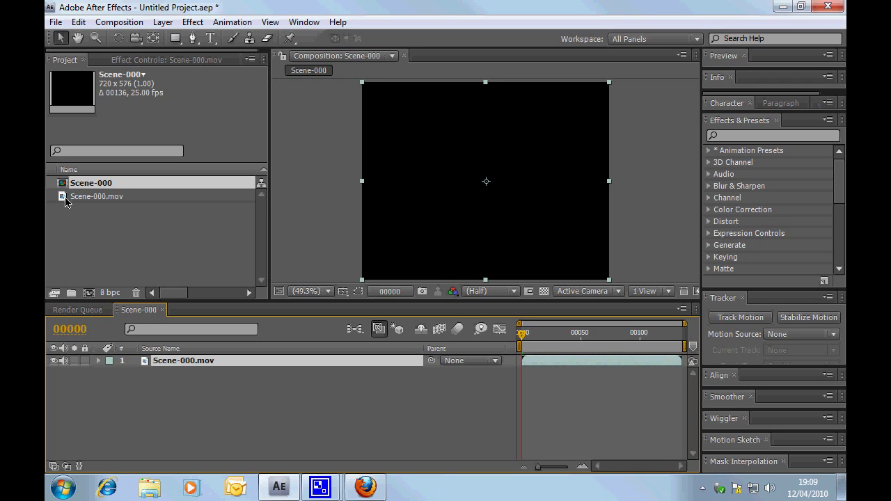
pyautogui.moveTo(65, 202); pyautogui.dragTo(124, 392)
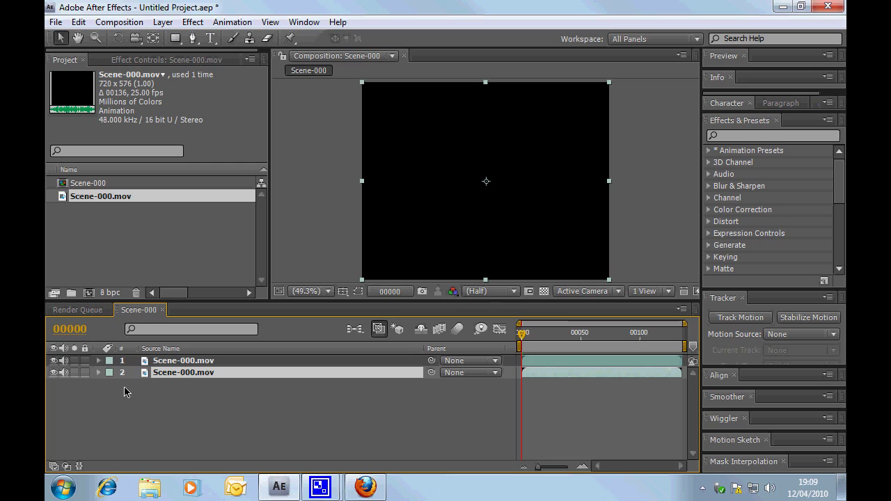
pyautogui.click(62, 361)
pyautogui.moveTo(522, 336); pyautogui.dragTo(596, 334)
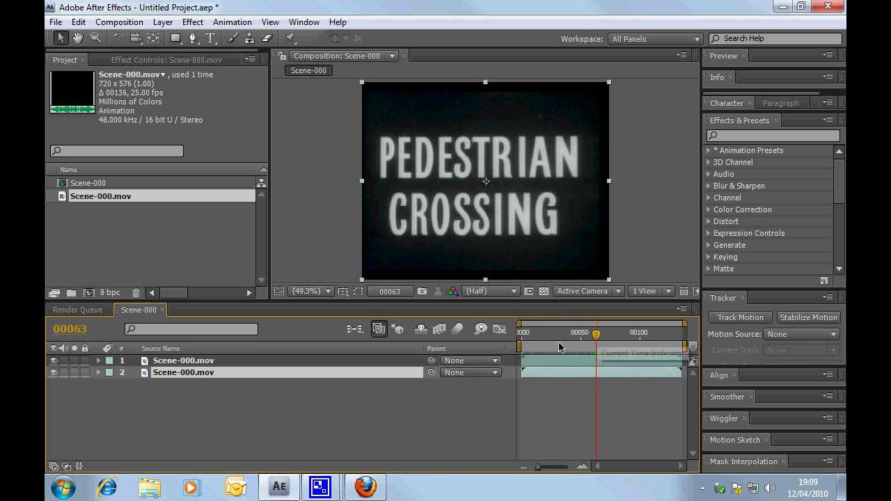
pyautogui.keyDown('shift'); pyautogui.click(176, 375); pyautogui.keyUp('shift')
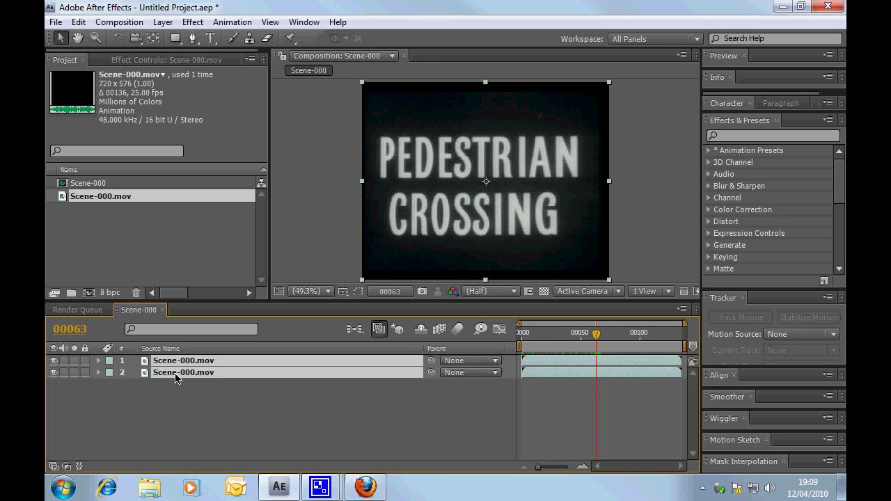
# Step: Apply Effect > Channel > Set Channels to both Scene-000.mov layers
pyautogui.click(194, 22)
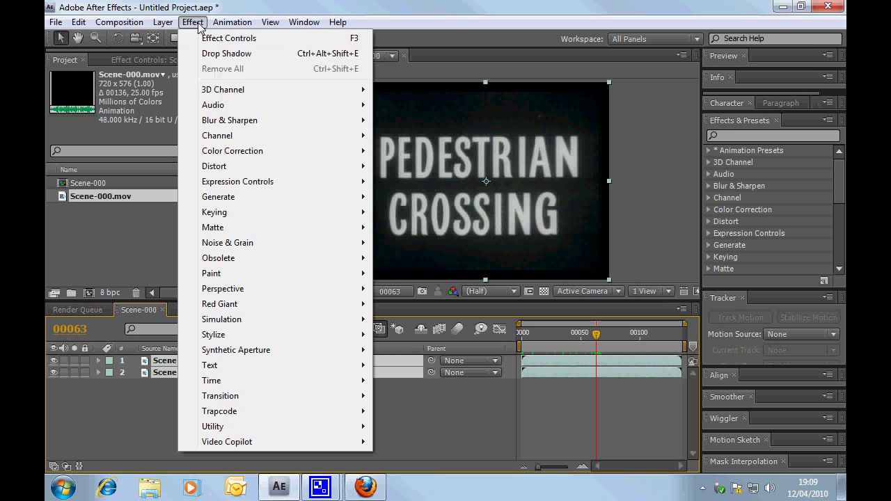
pyautogui.moveTo(234, 156)
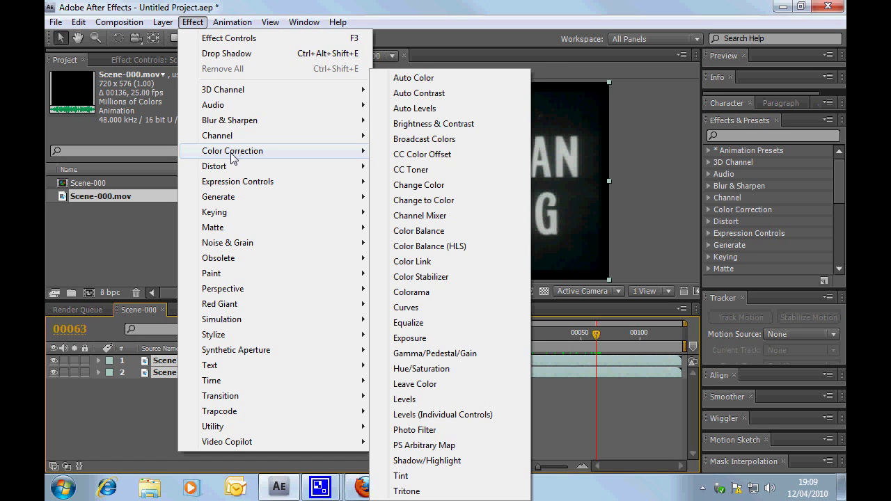
pyautogui.moveTo(243, 203)
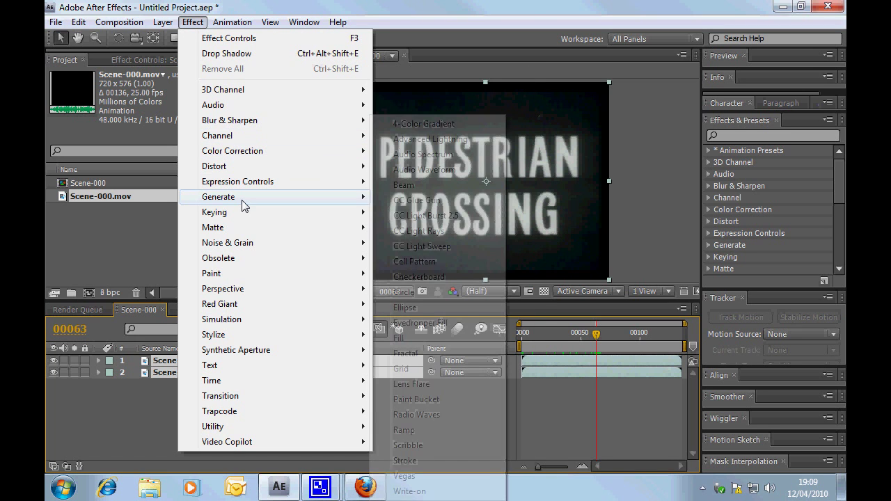
pyautogui.moveTo(255, 135)
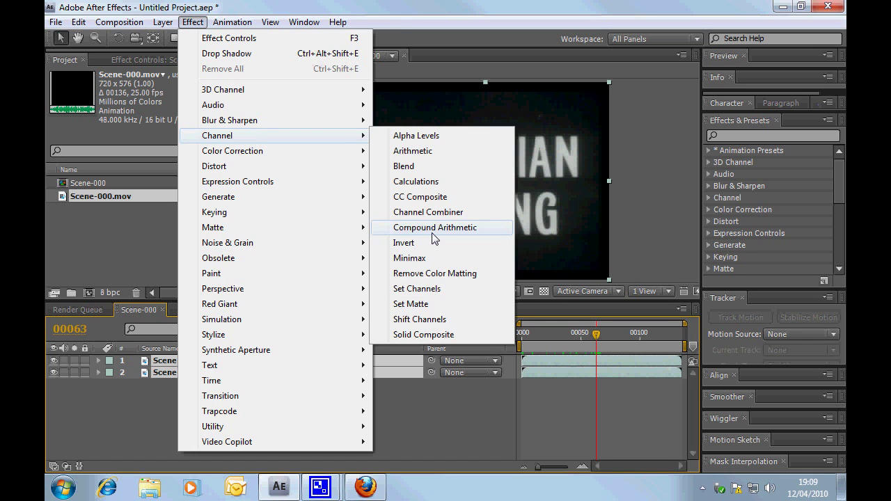
pyautogui.click(440, 290)
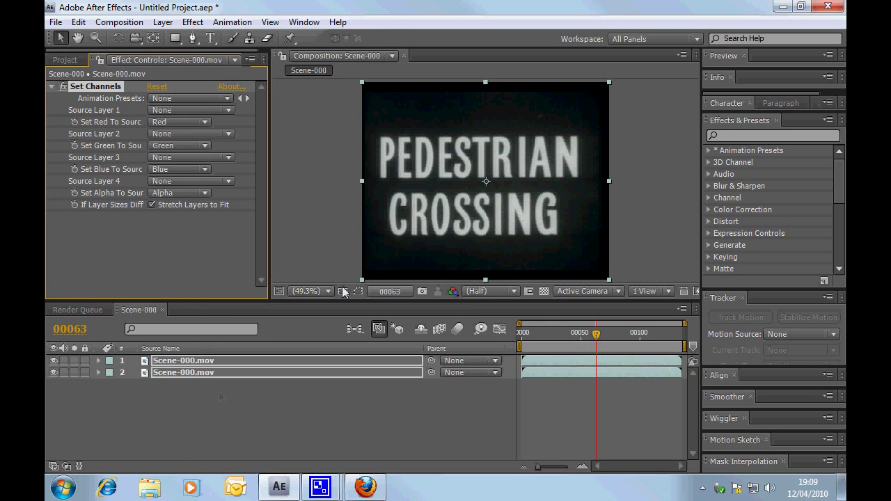
# Step: Set layer 1's Green and Blue to Source to Off, leaving it red only
pyautogui.click(175, 172)
pyautogui.click(183, 269)
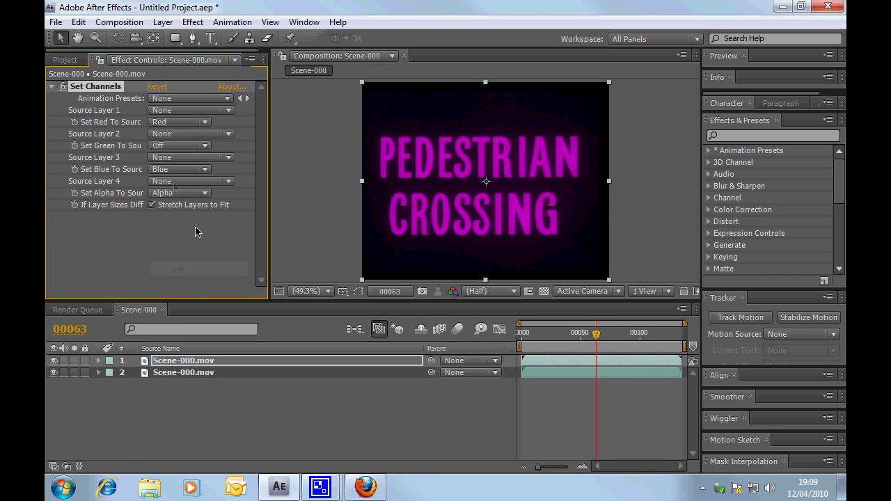
pyautogui.click(174, 170)
pyautogui.click(177, 277)
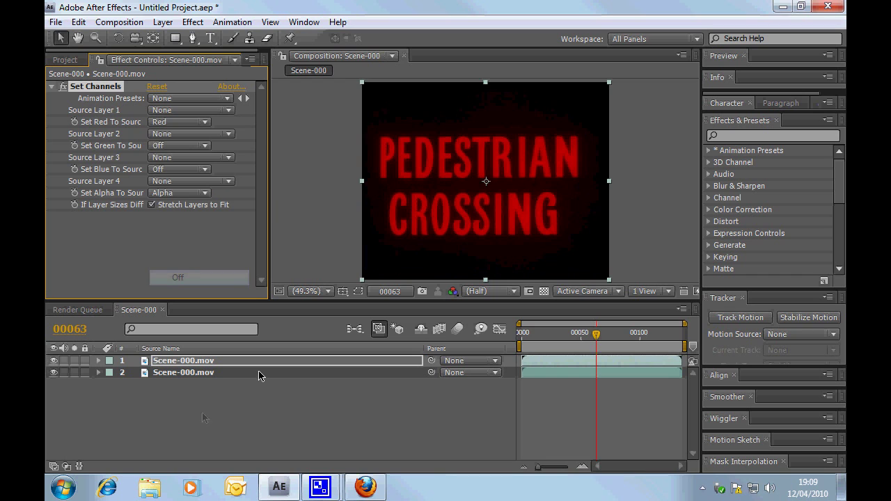
# Step: Set layer 2's Red to Source to Off so it shows cyan, then reselect layer 1
pyautogui.click(210, 373)
pyautogui.click(181, 124)
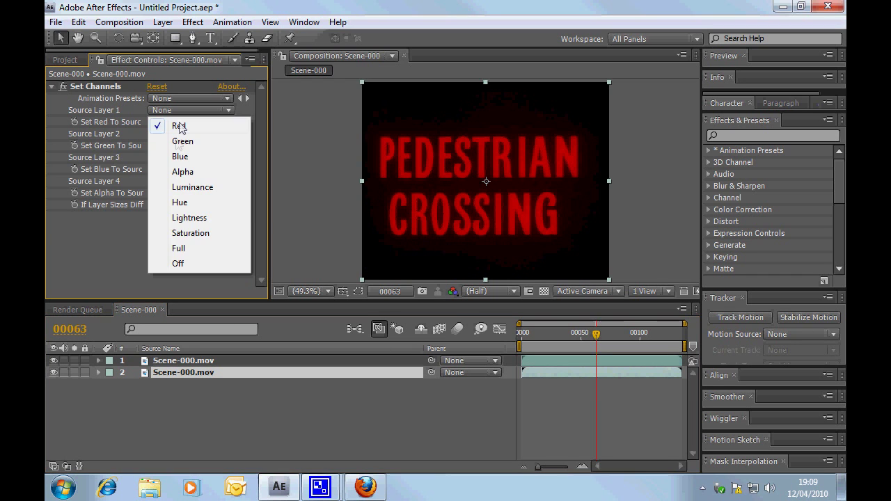
pyautogui.click(206, 264)
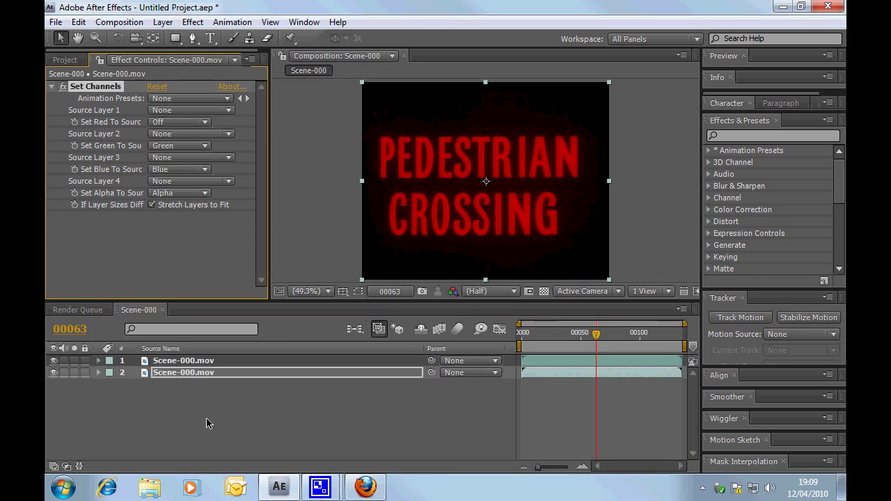
pyautogui.click(148, 362)
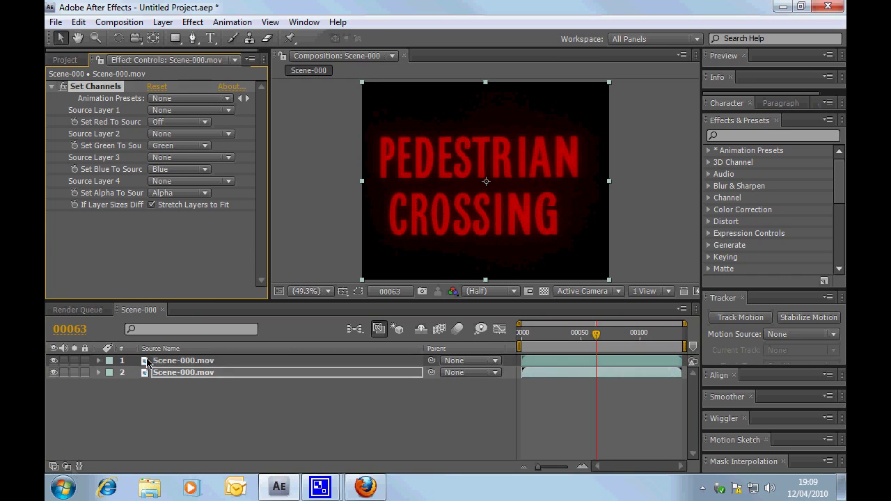
pyautogui.click(53, 467)
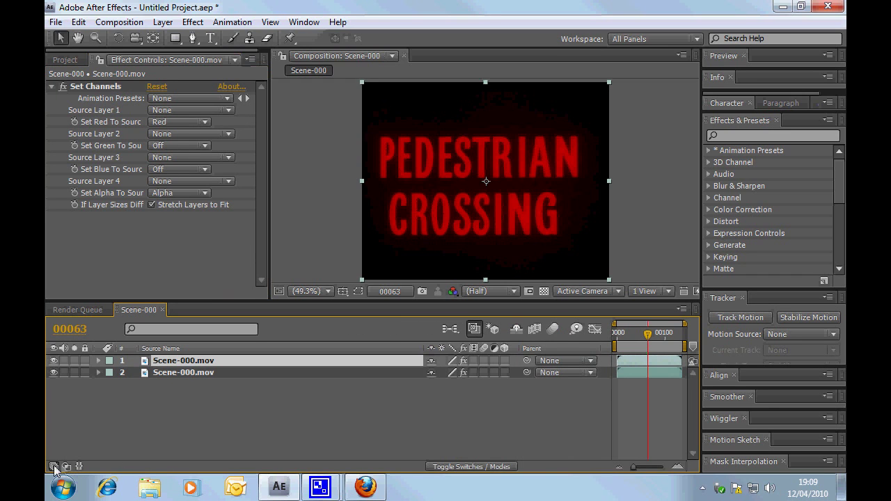
# Step: Set layer 1's blending mode to Add and scrub over the earlier title frames
pyautogui.click(53, 468)
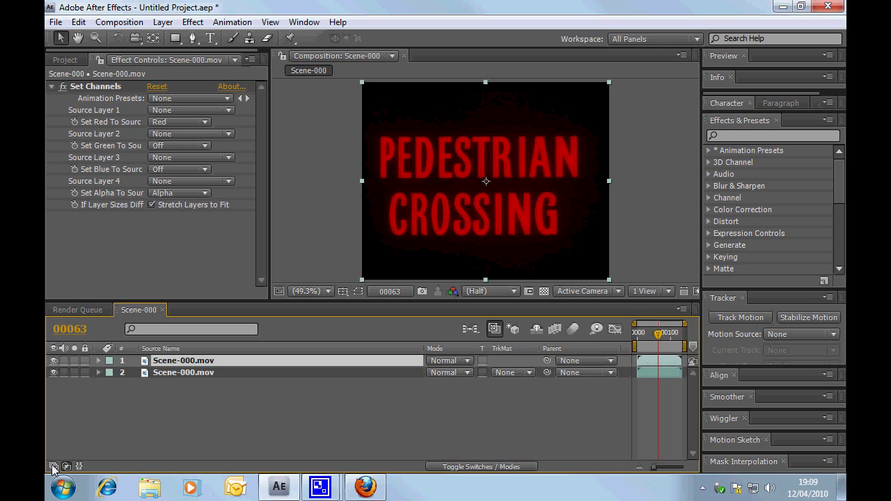
pyautogui.click(445, 361)
pyautogui.click(469, 195)
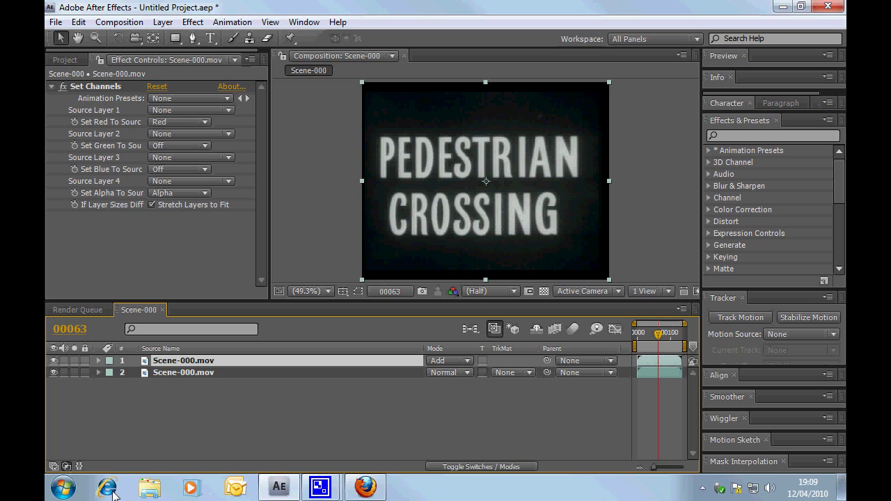
pyautogui.click(66, 466)
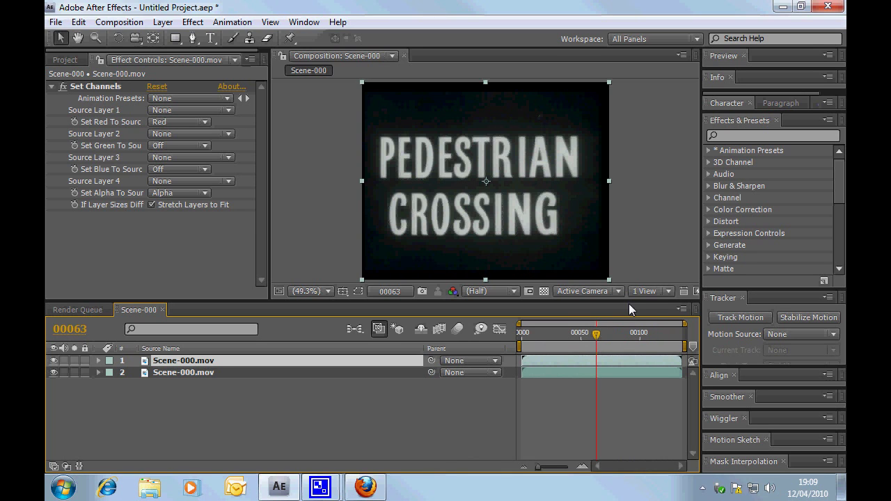
pyautogui.click(598, 336)
pyautogui.moveTo(597, 337)
pyautogui.mouseDown()
pyautogui.moveTo(544, 339)
pyautogui.moveTo(587, 338)
pyautogui.mouseUp()
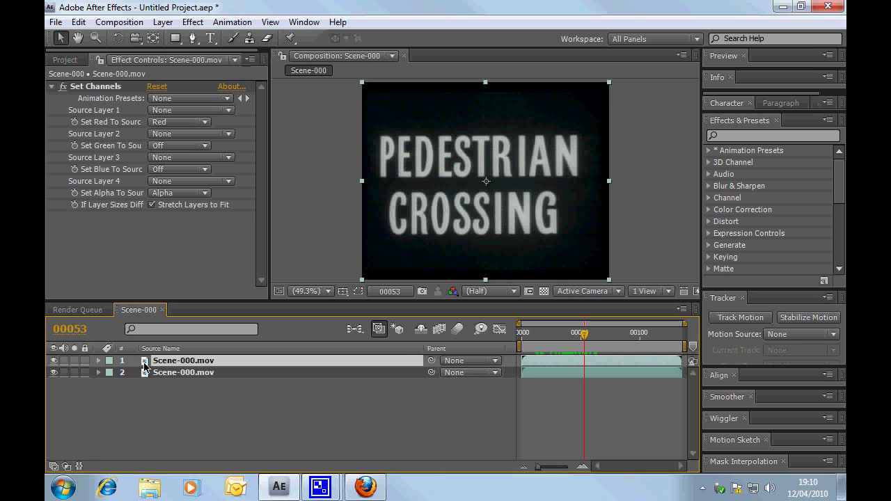
# Step: Nudge the red layer three pixels right, then move the time indicator to 0:00:00:24
pyautogui.press('Return')
pyautogui.press('Right')
pyautogui.press('Right')
pyautogui.press('Right')
pyautogui.press('Right')
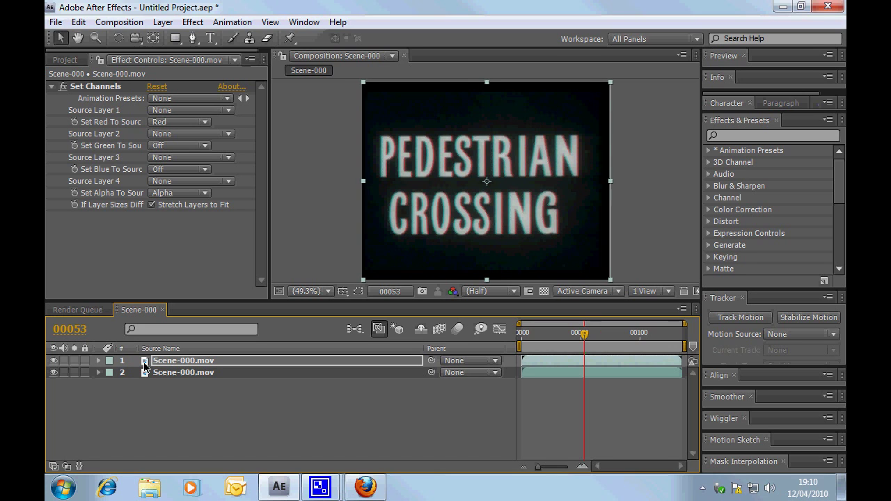
pyautogui.press('Right')
pyautogui.press('Right')
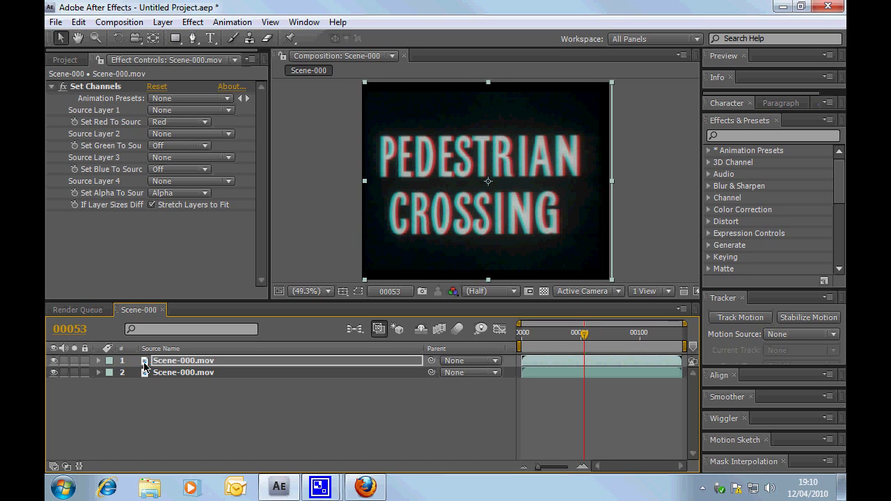
pyautogui.press('Right')
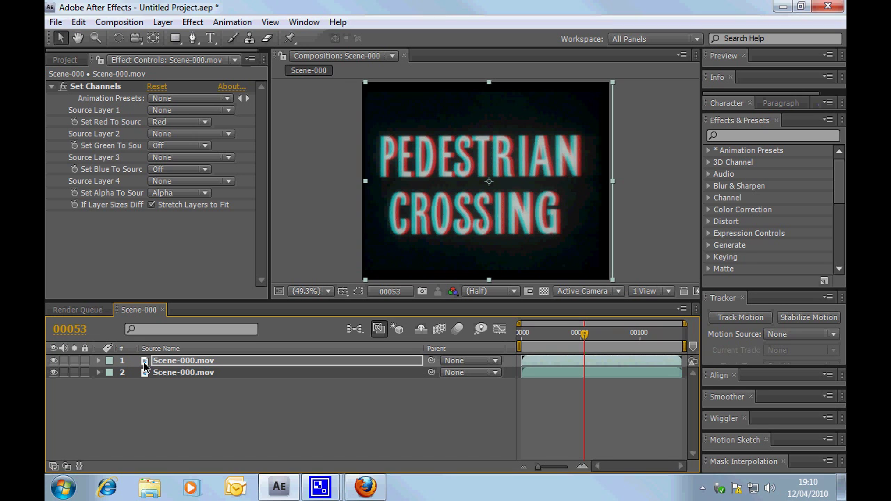
pyautogui.click(582, 335)
pyautogui.moveTo(582, 335)
pyautogui.mouseDown()
pyautogui.moveTo(553, 336)
pyautogui.moveTo(652, 344)
pyautogui.moveTo(573, 342)
pyautogui.moveTo(584, 347)
pyautogui.mouseUp()
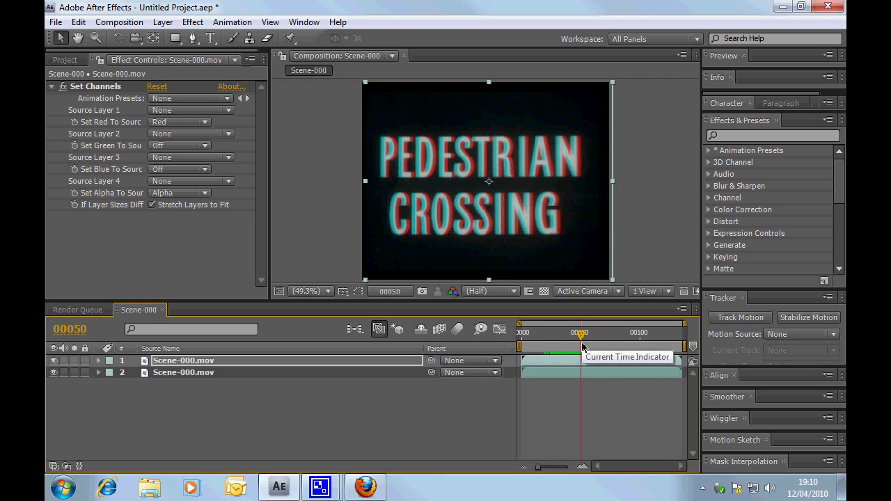
pyautogui.moveTo(583, 347); pyautogui.dragTo(580, 346)
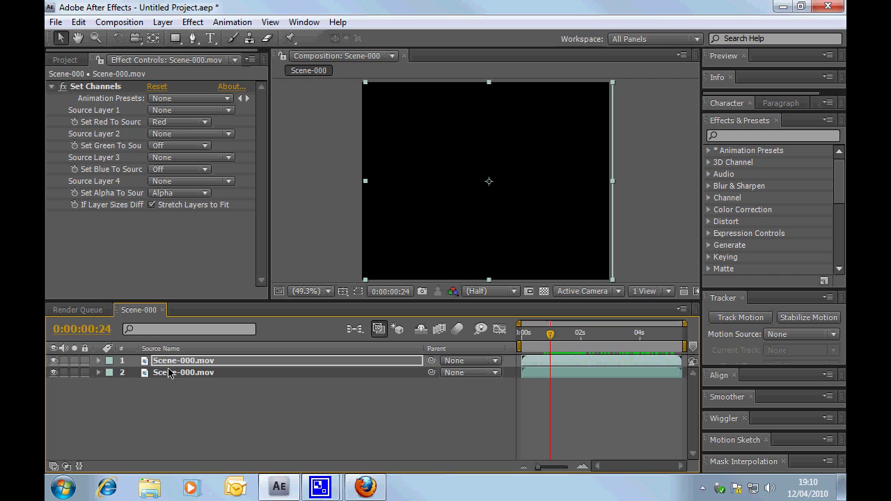
# Step: Add Position keyframes to layer 1 at 0:00:02:00 and 0:00:04:00
pyautogui.press('p')
pyautogui.click(135, 374)
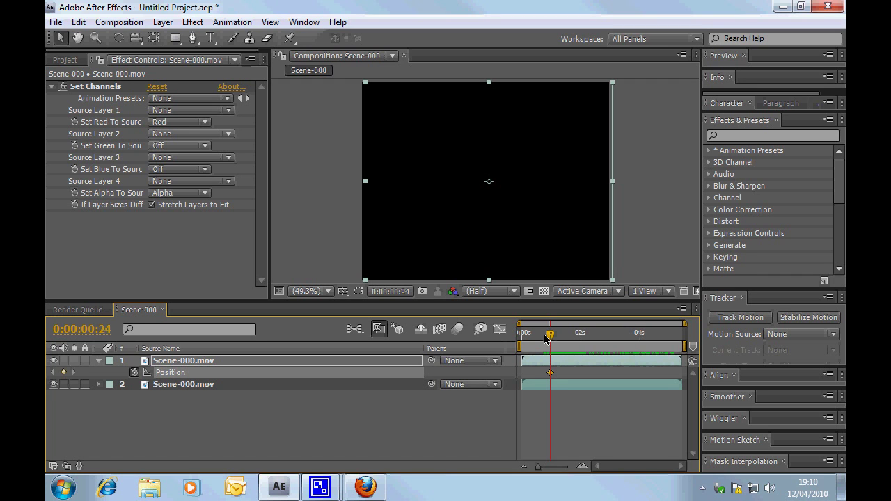
pyautogui.moveTo(545, 335); pyautogui.dragTo(639, 336)
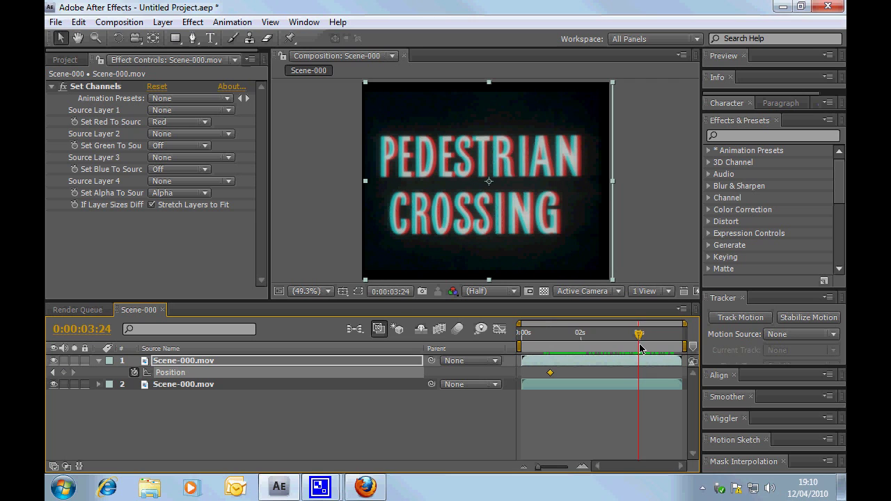
pyautogui.click(64, 373)
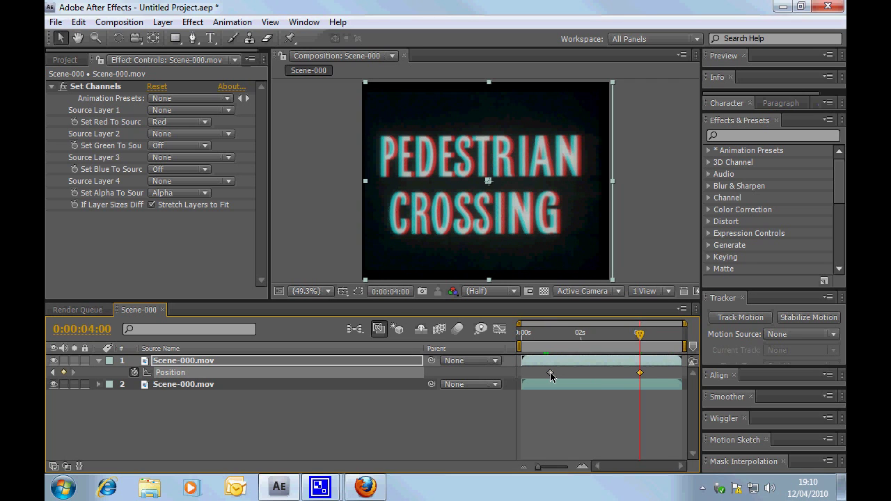
pyautogui.moveTo(550, 373); pyautogui.dragTo(580, 374)
pyautogui.click(54, 373)
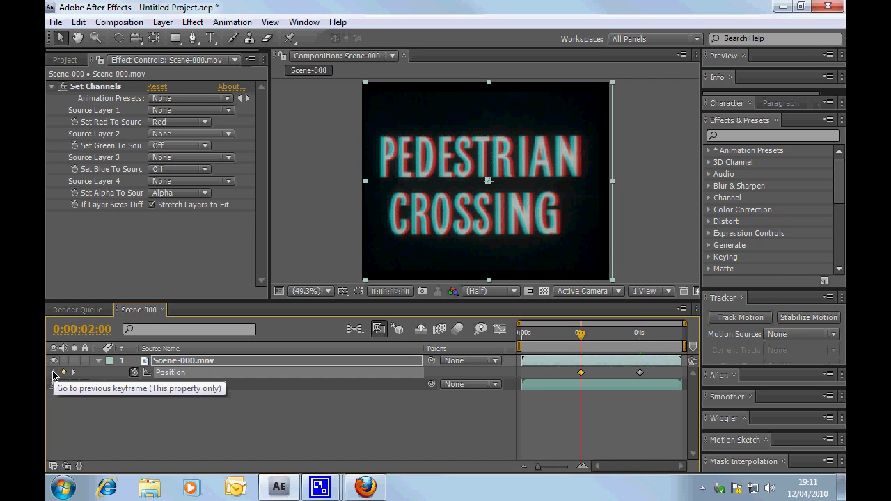
# Step: Nudge layer 1 three pixels left at the 2-second keyframe, then scrub later to check
pyautogui.click(173, 363)
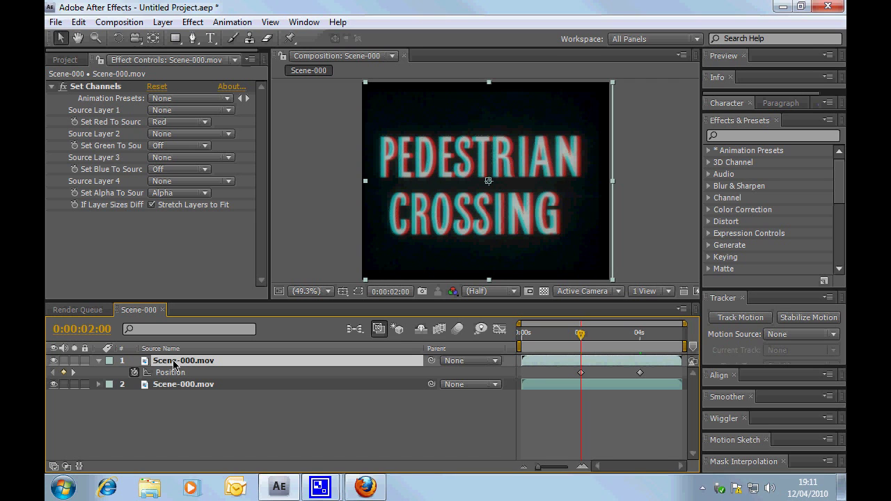
pyautogui.click(173, 363)
pyautogui.press('Left')
pyautogui.press('Left')
pyautogui.press('Left')
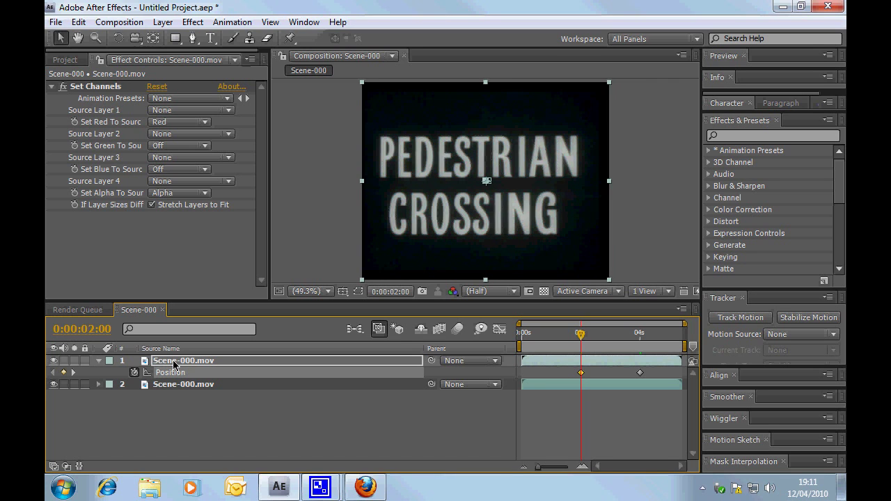
pyautogui.press('Left')
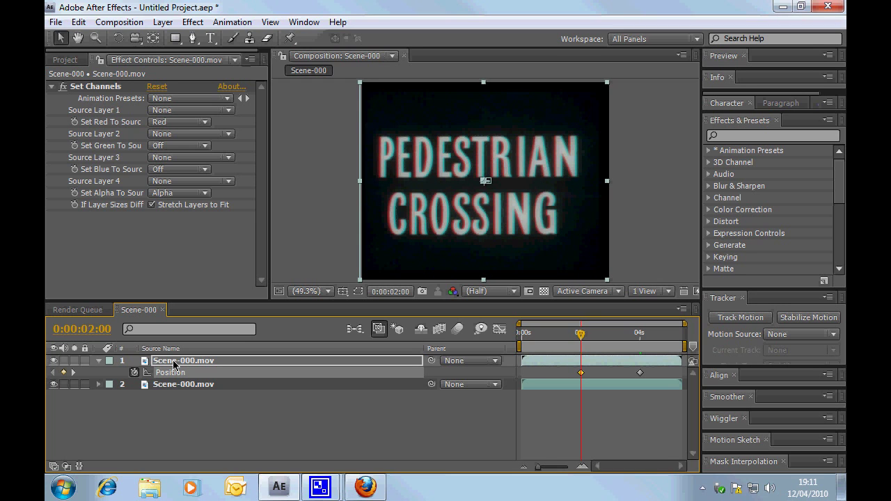
pyautogui.press('Left')
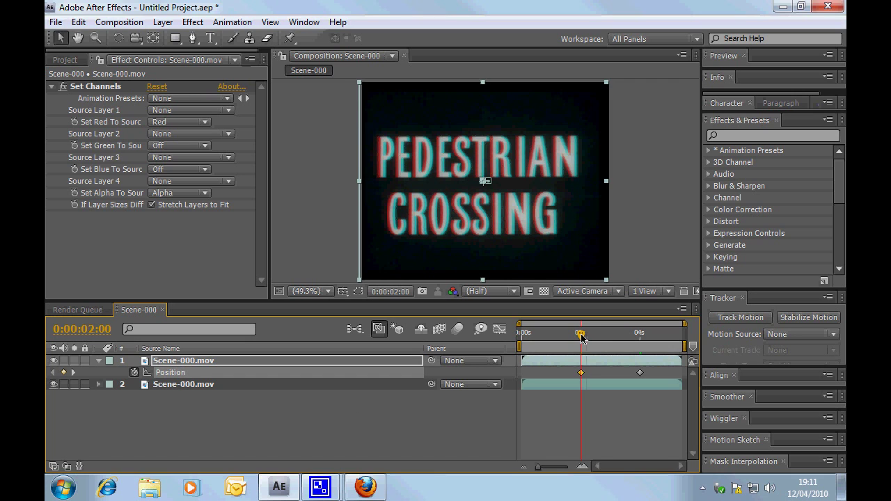
pyautogui.moveTo(581, 337); pyautogui.dragTo(642, 346)
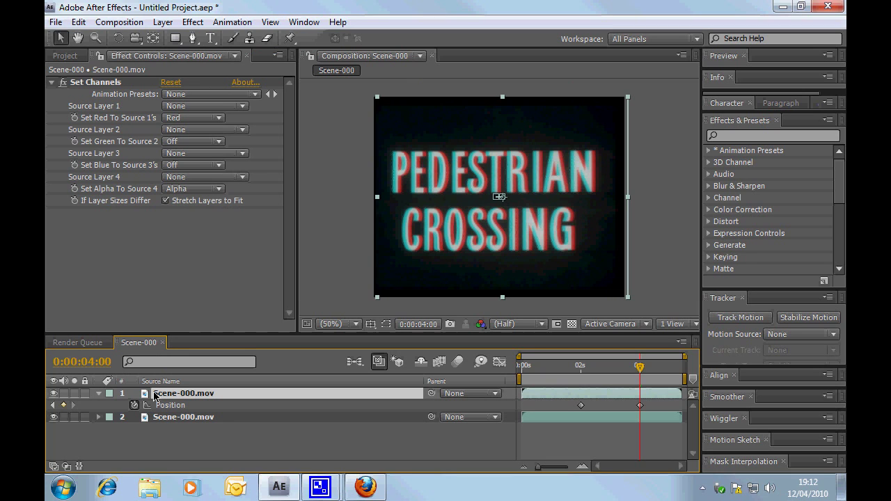
# Step: Draw a rectangular mask around CROSSING on layer 1, duplicate the layer, and show its mask properties
pyautogui.click(176, 39)
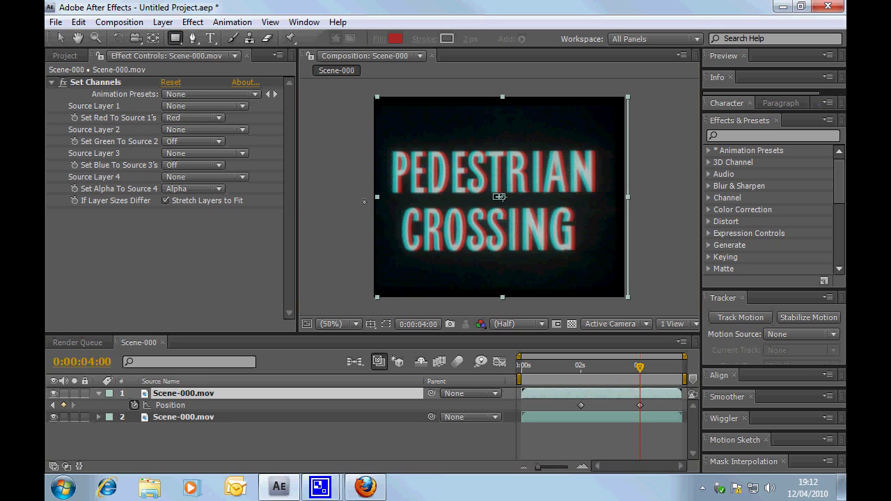
pyautogui.click(364, 201)
pyautogui.moveTo(364, 199); pyautogui.dragTo(638, 305)
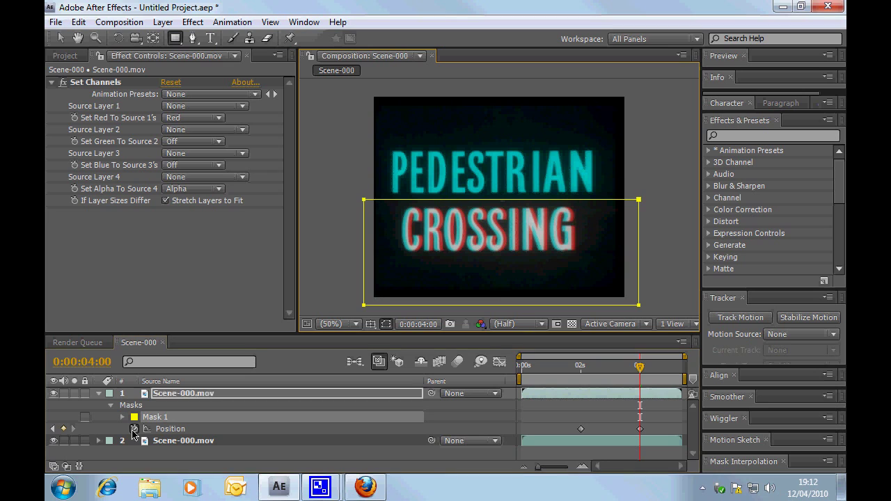
pyautogui.click(147, 396)
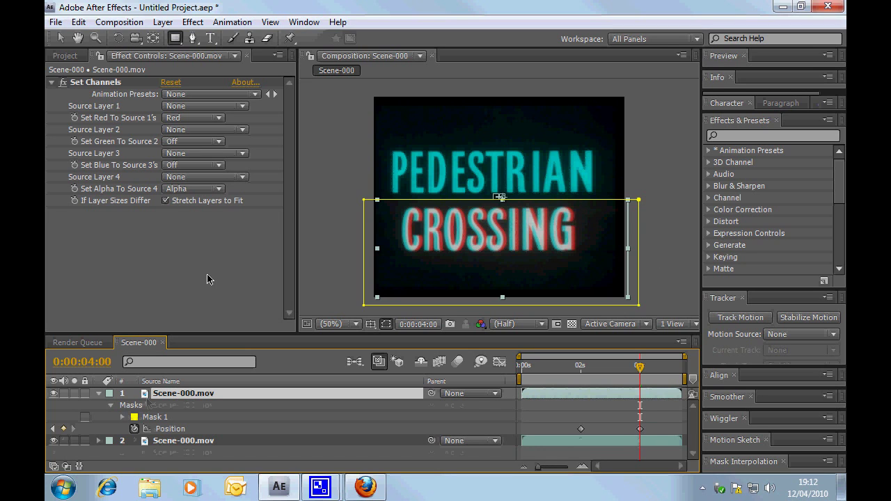
pyautogui.hotkey('ctrl', 'd')
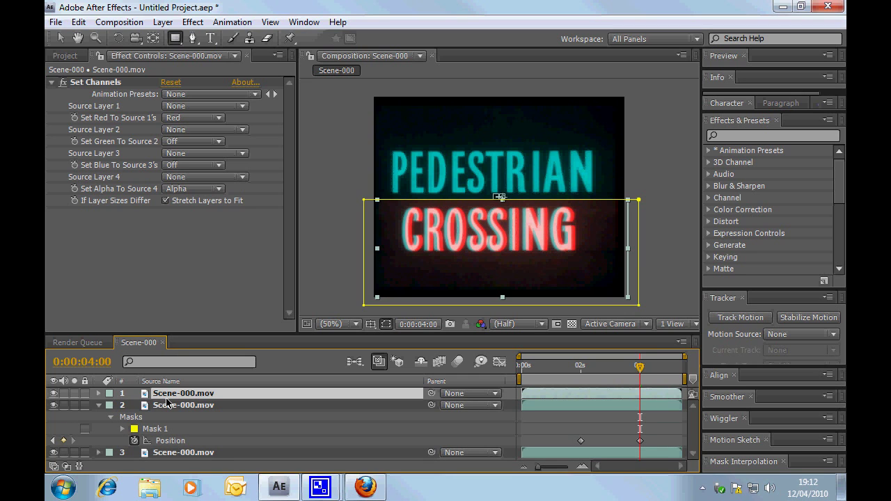
pyautogui.press('m')
pyautogui.press('m')
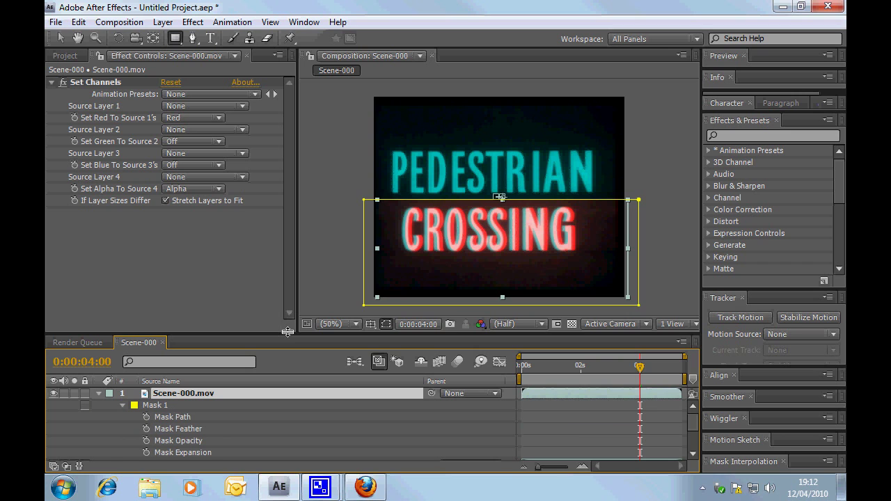
# Step: Change layer 1's Mask 1 mode from Add to Subtract, then collapse the layers and resize the panels
pyautogui.moveTo(287, 332); pyautogui.dragTo(272, 274)
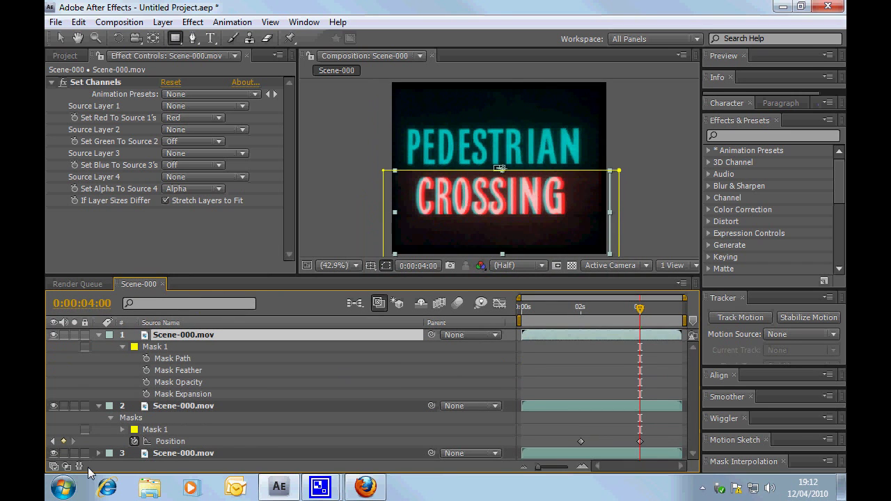
pyautogui.click(55, 465)
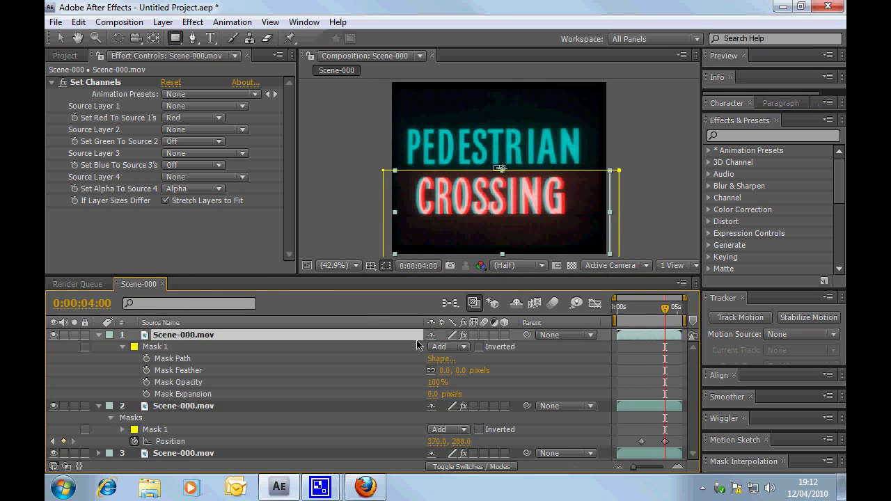
pyautogui.click(449, 346)
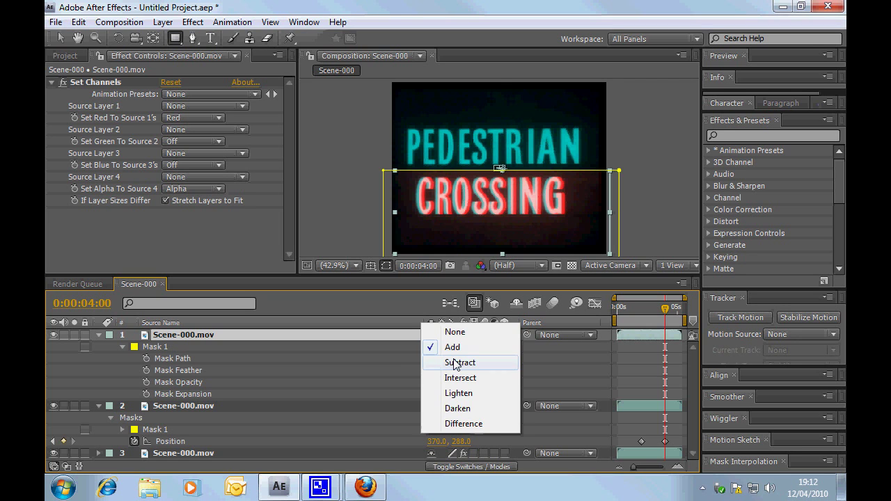
pyautogui.click(456, 362)
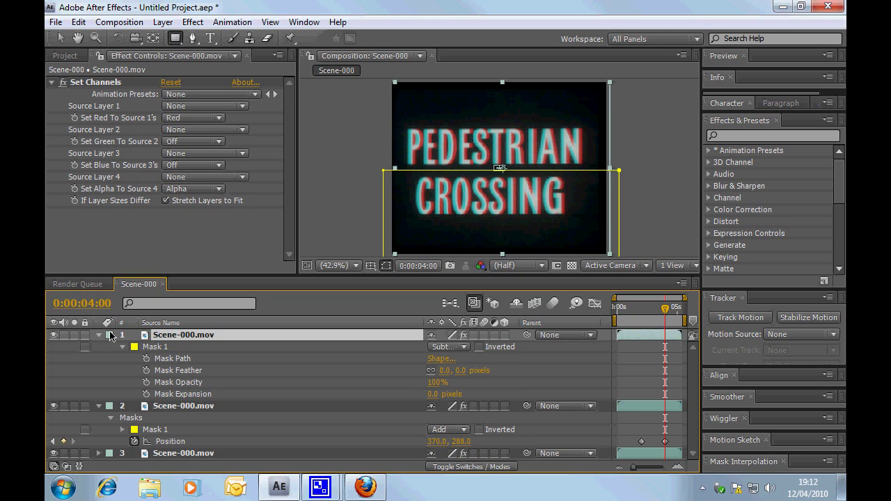
pyautogui.click(99, 335)
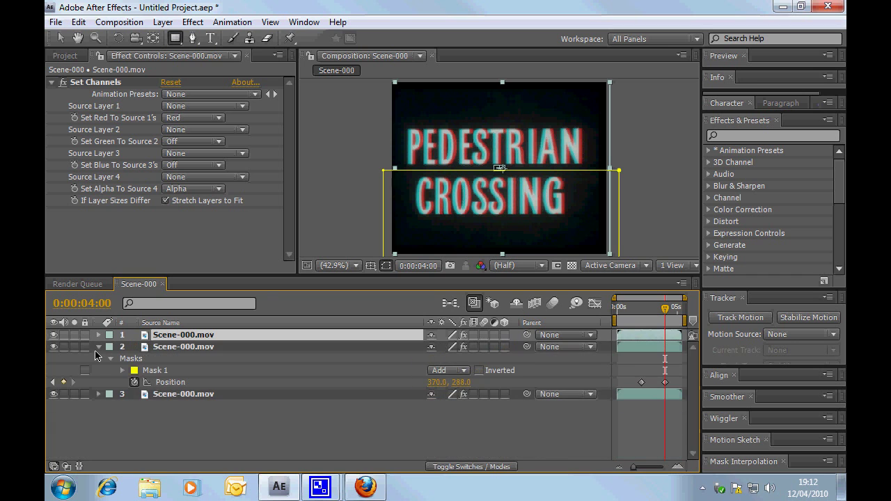
pyautogui.click(99, 347)
pyautogui.moveTo(468, 276); pyautogui.dragTo(443, 343)
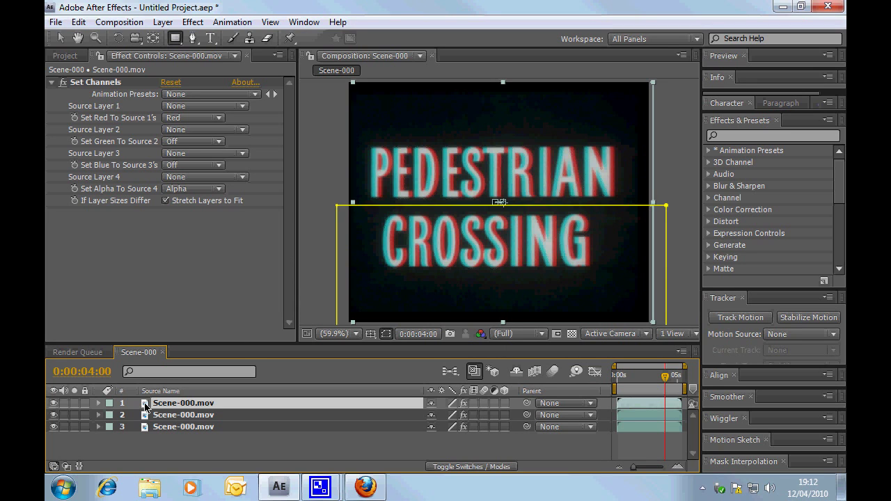
# Step: Start renaming the top two layers of the title composition
pyautogui.press('Return')
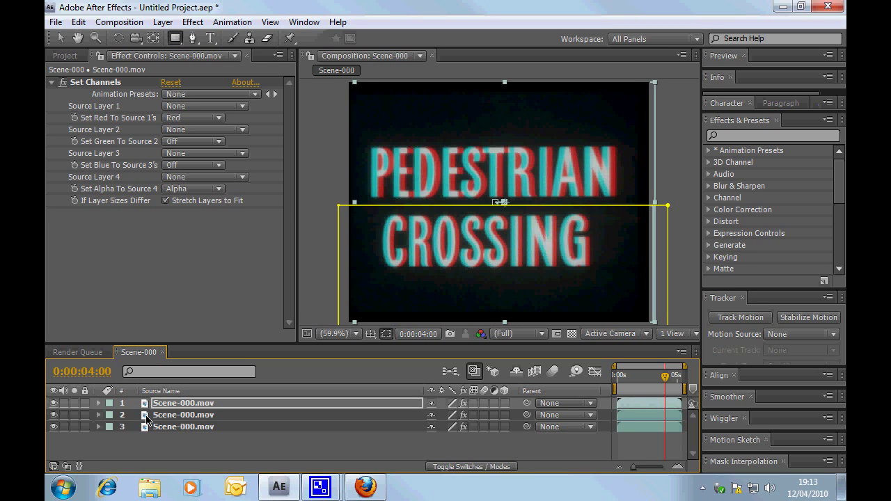
pyautogui.click(147, 418)
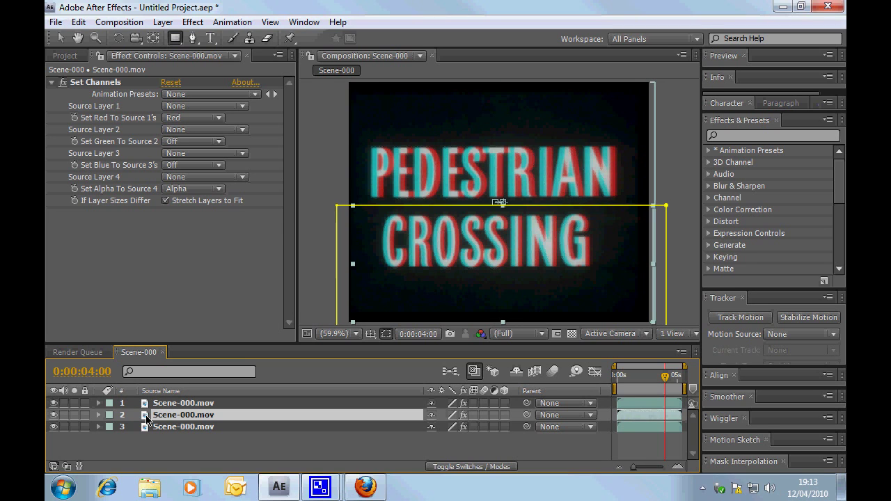
pyautogui.press('Return')
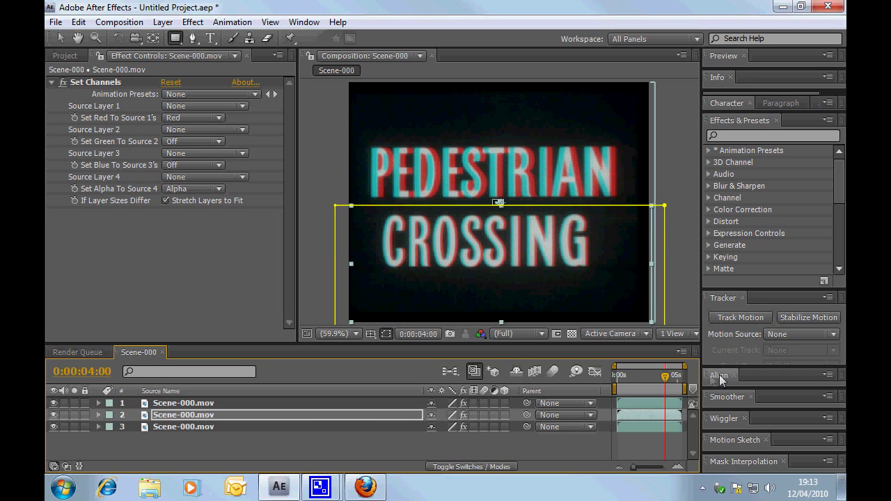
# Step: Deselect the layers, return to an early frame, and play a preview from the start
pyautogui.click(428, 441)
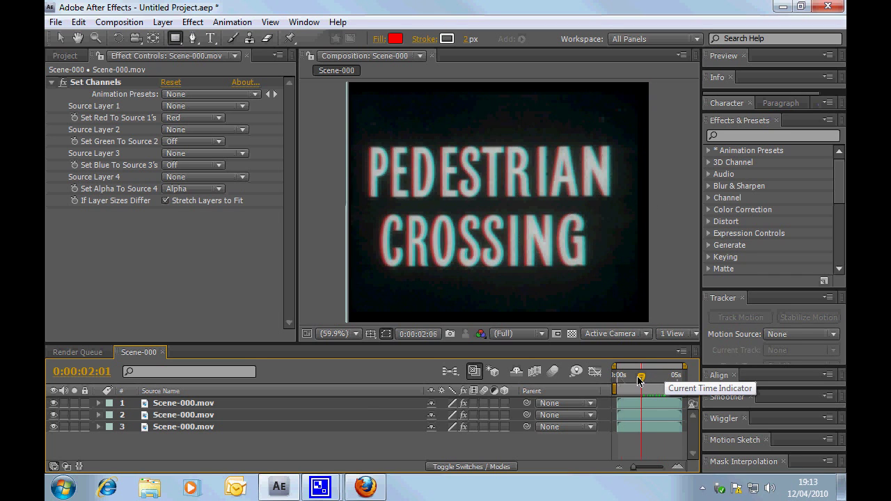
pyautogui.moveTo(665, 378)
pyautogui.mouseDown()
pyautogui.moveTo(622, 380)
pyautogui.moveTo(667, 381)
pyautogui.mouseUp()
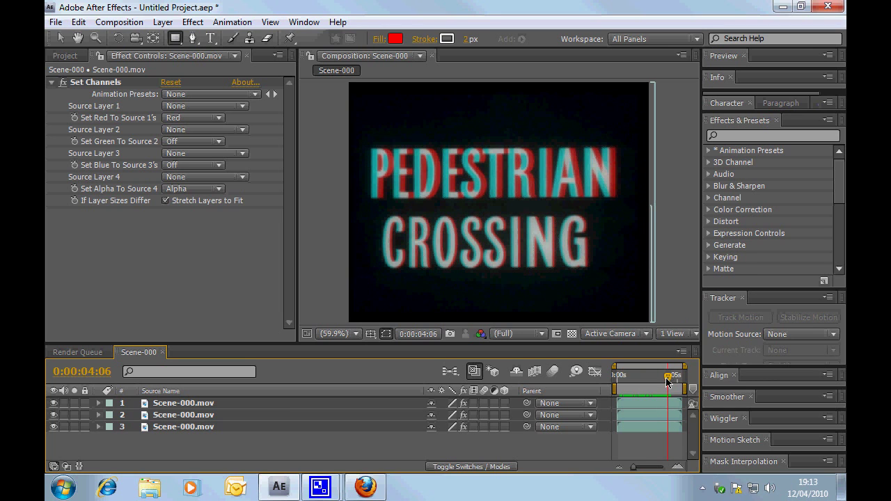
pyautogui.press('space')
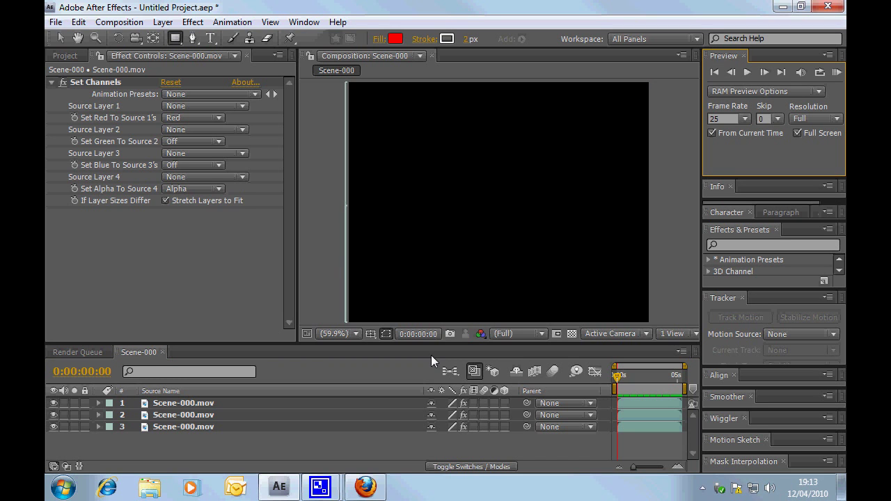
pyautogui.moveTo(431, 344); pyautogui.dragTo(430, 239)
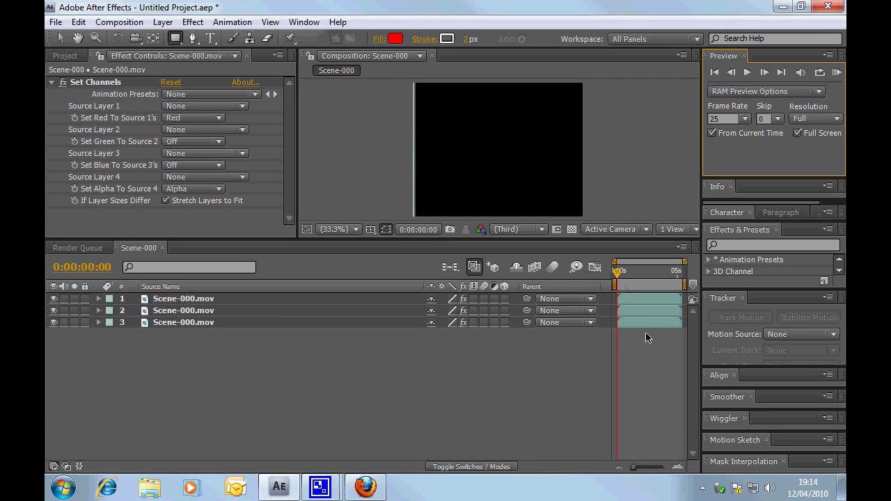
pyautogui.click(646, 274)
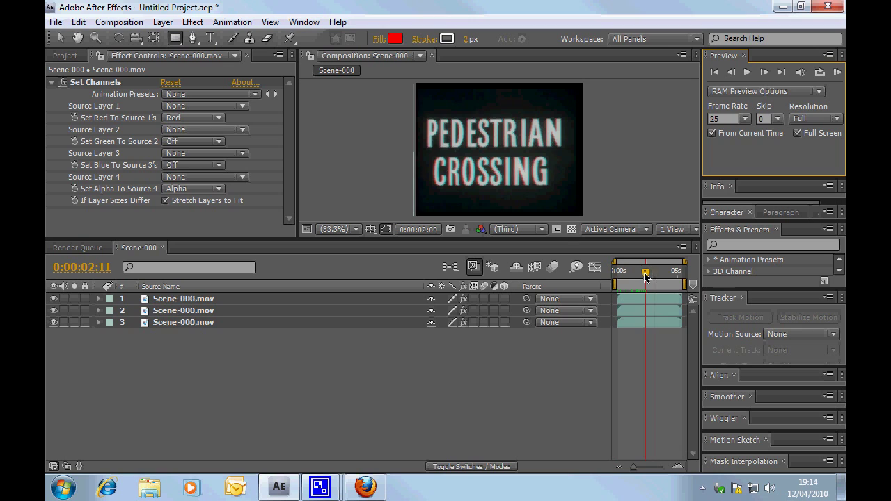
pyautogui.moveTo(645, 274); pyautogui.dragTo(654, 275)
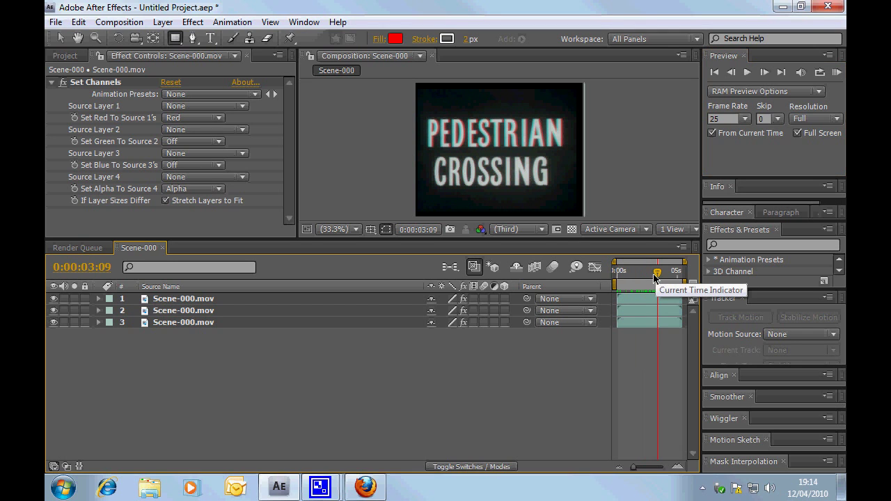